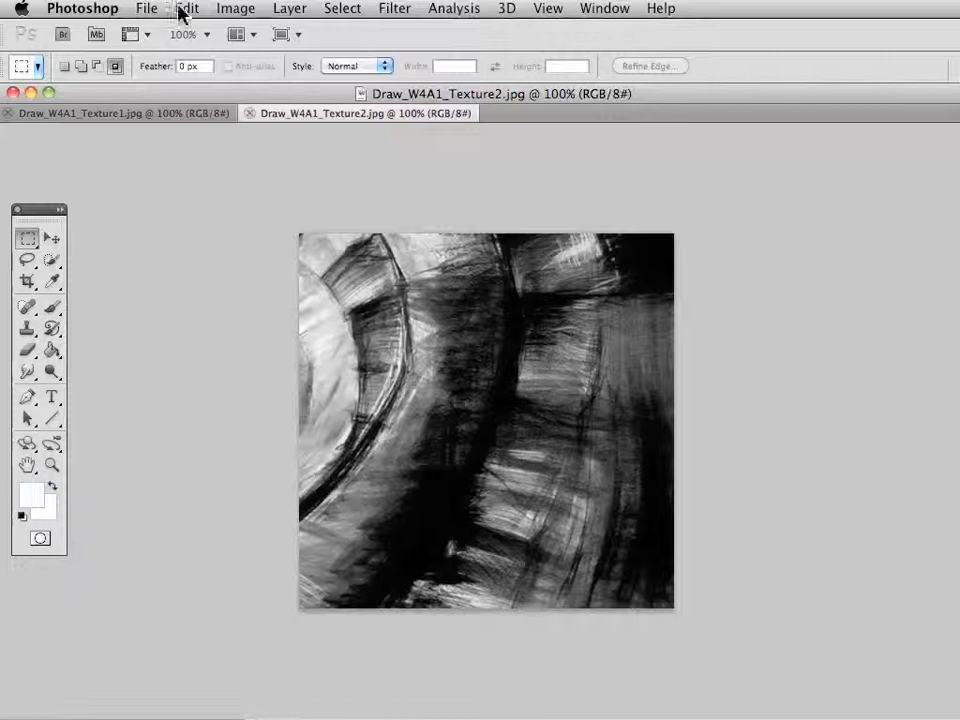
# - Check the pixel dimensions and resolution of the Draw_W4A1_Texture2.jpg image
pyautogui.click(236, 8)
pyautogui.click(266, 176)
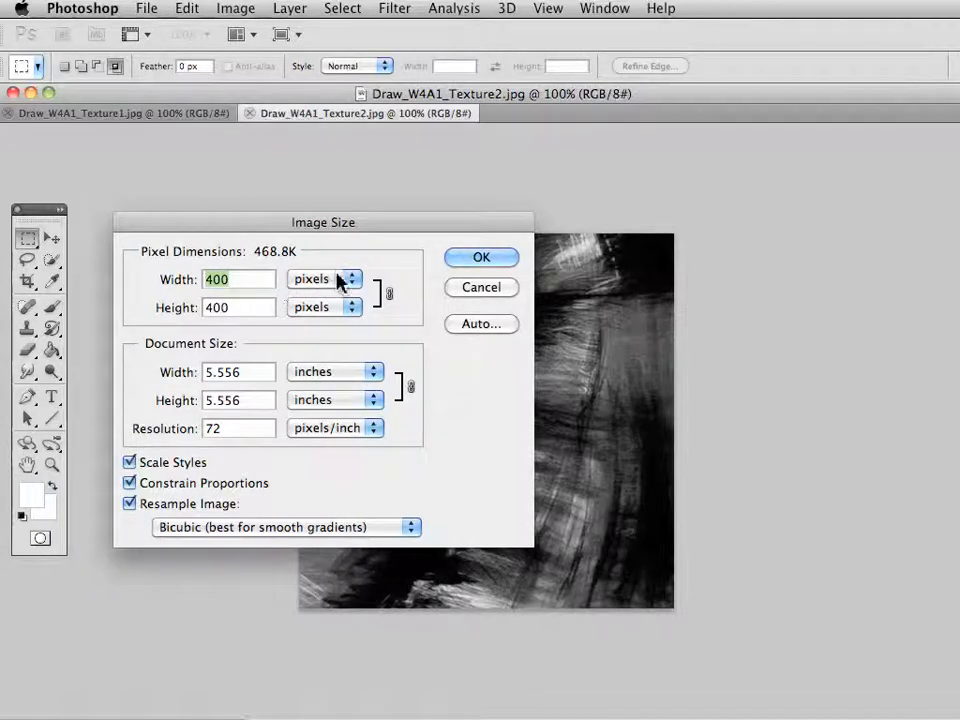
pyautogui.click(474, 260)
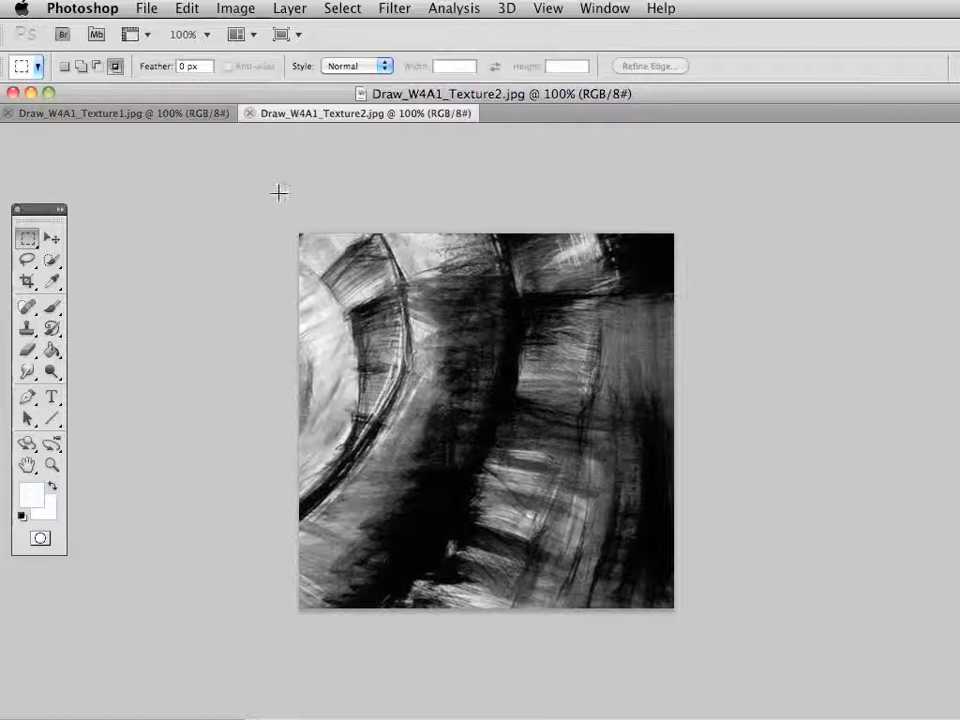
# - Create a new 900 by 500 pixel document at 72 pixels/inch in 8-bit RGB Color with a white background
pyautogui.click(146, 9)
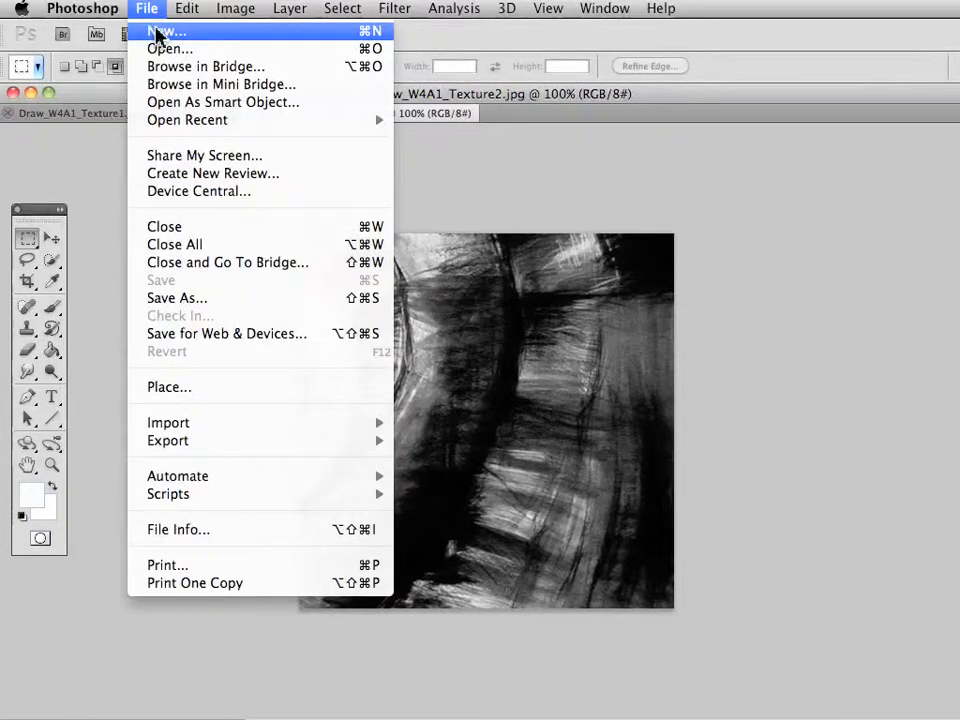
pyautogui.click(156, 33)
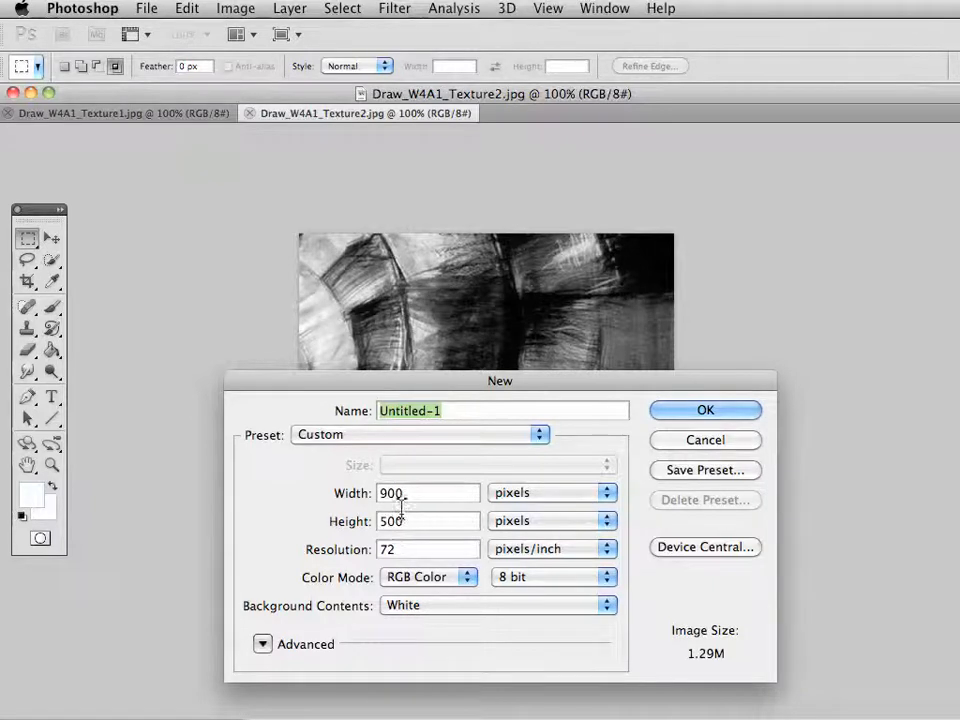
pyautogui.click(683, 411)
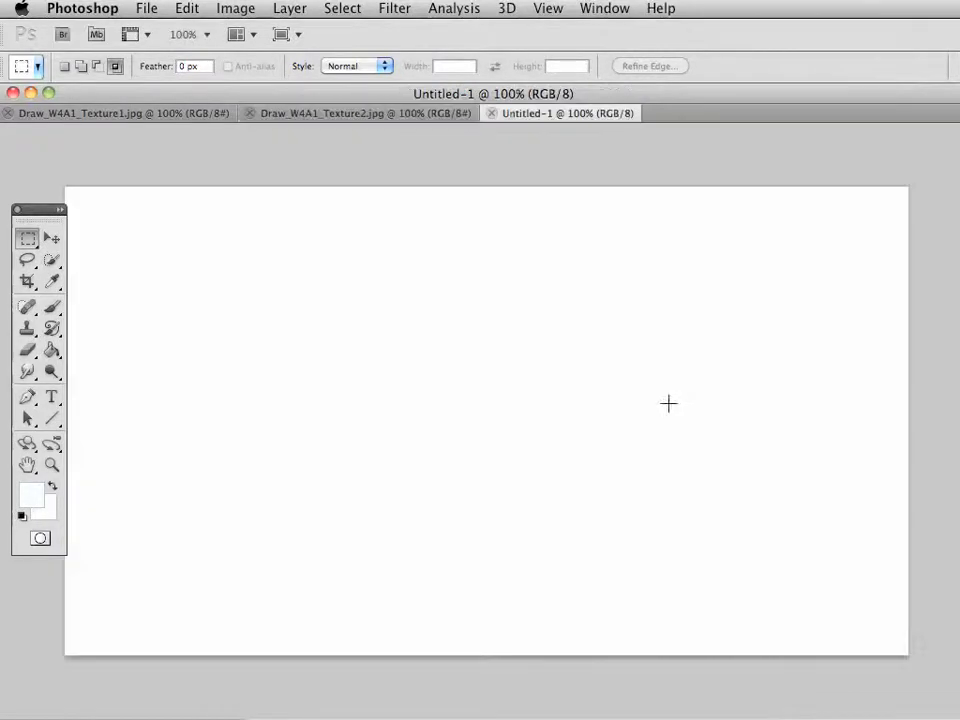
# - Copy the entire Draw_W4A1_Texture1.jpg image and paste it into the new Untitled-1 document
pyautogui.click(88, 118)
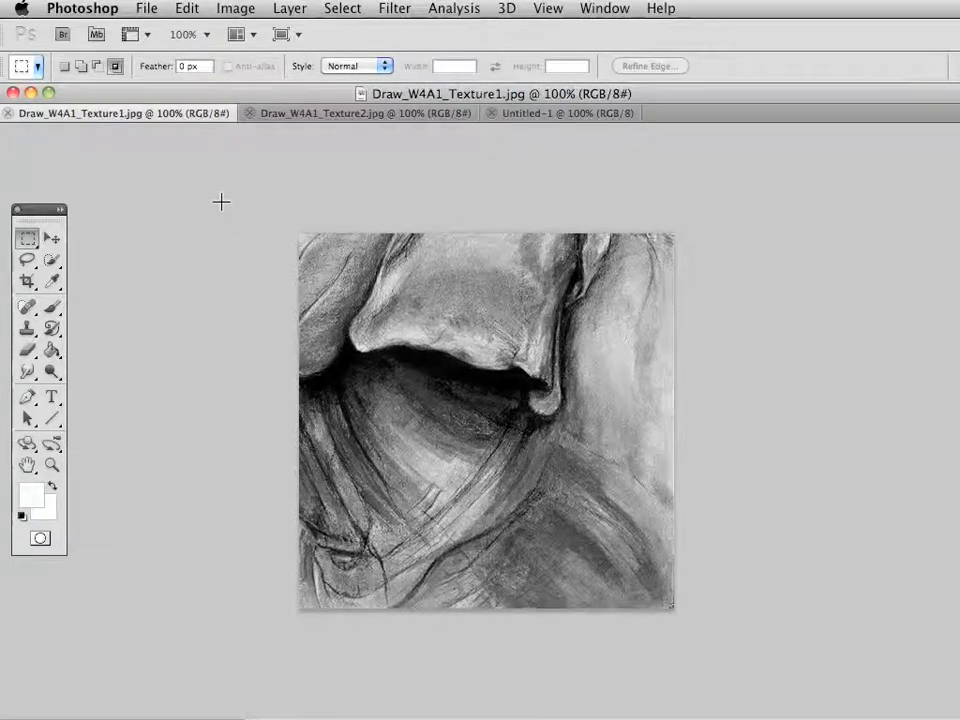
pyautogui.press('super+a')
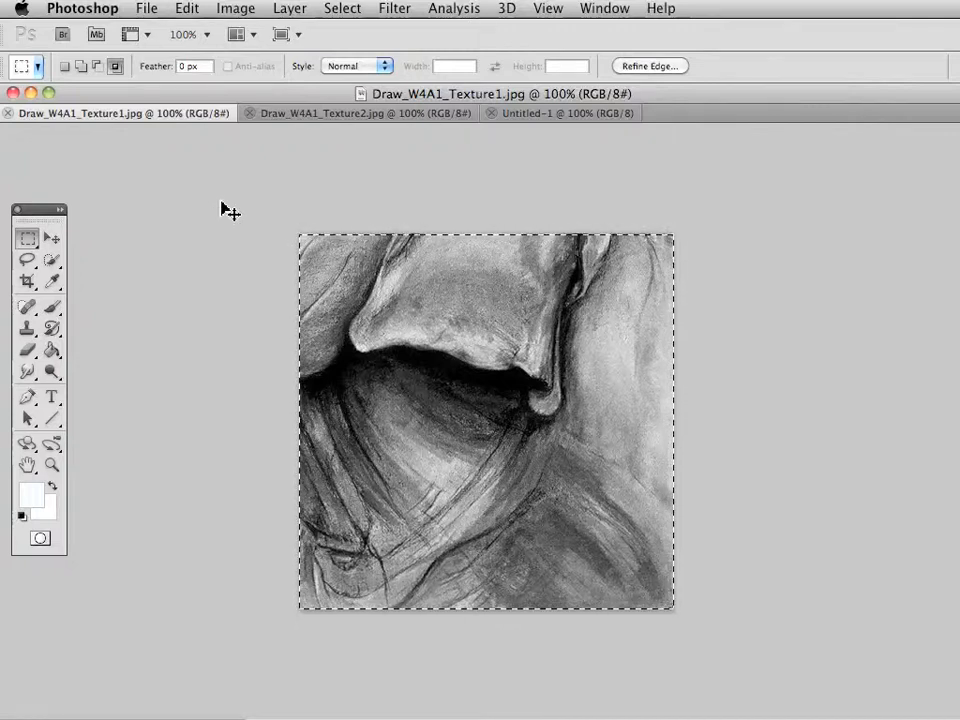
pyautogui.click(538, 116)
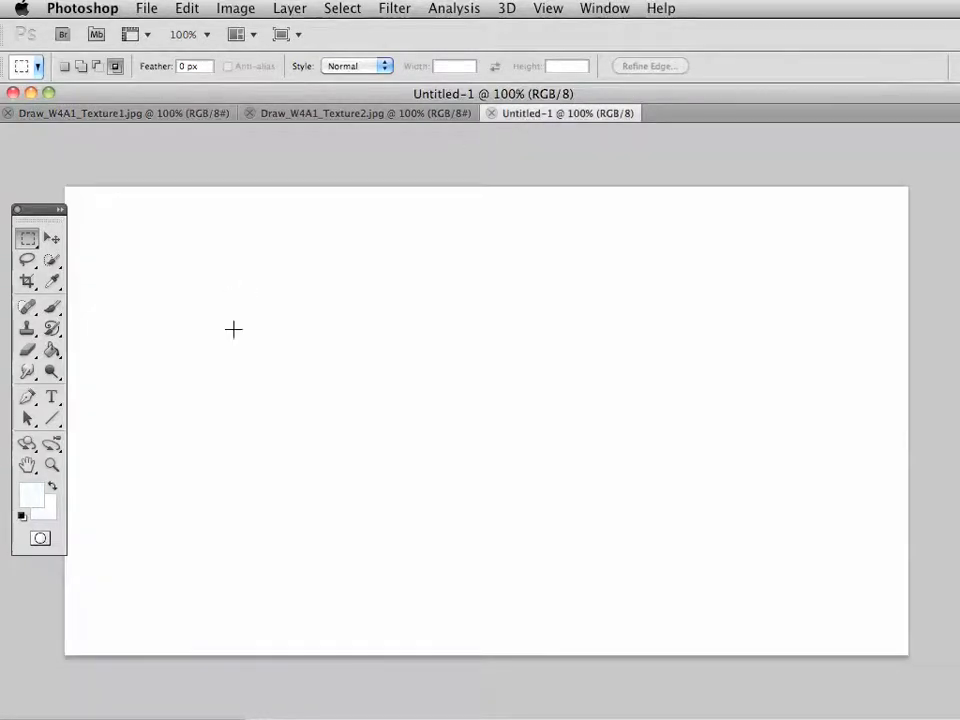
pyautogui.press('super+v')
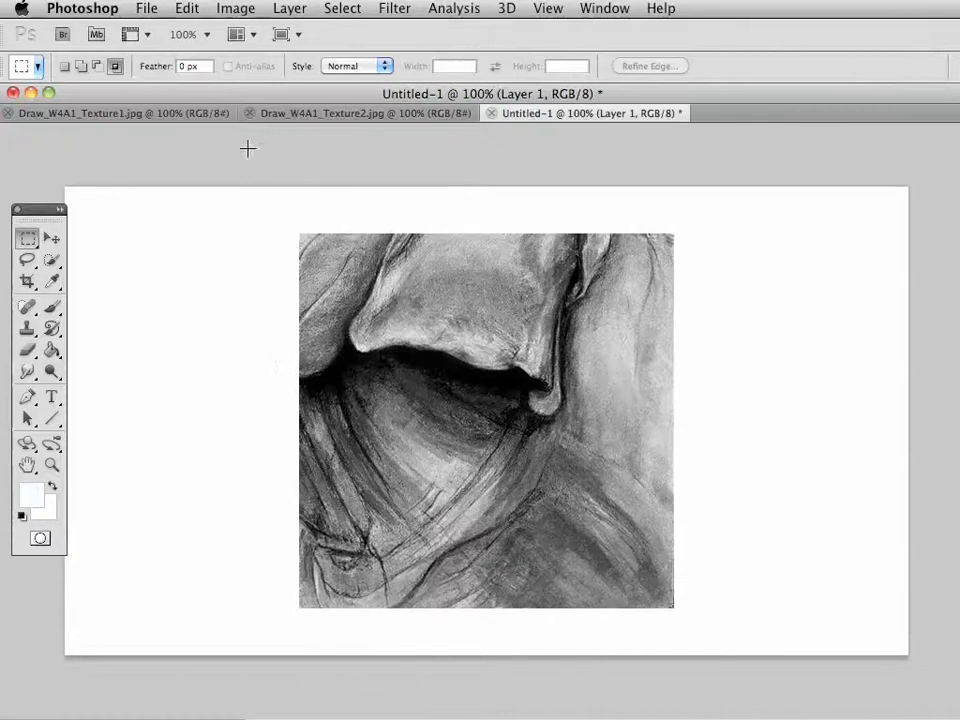
# - Move the pasted Texture1 drawing to the right half of the canvas and bring the layer list into view beside it
pyautogui.click(52, 240)
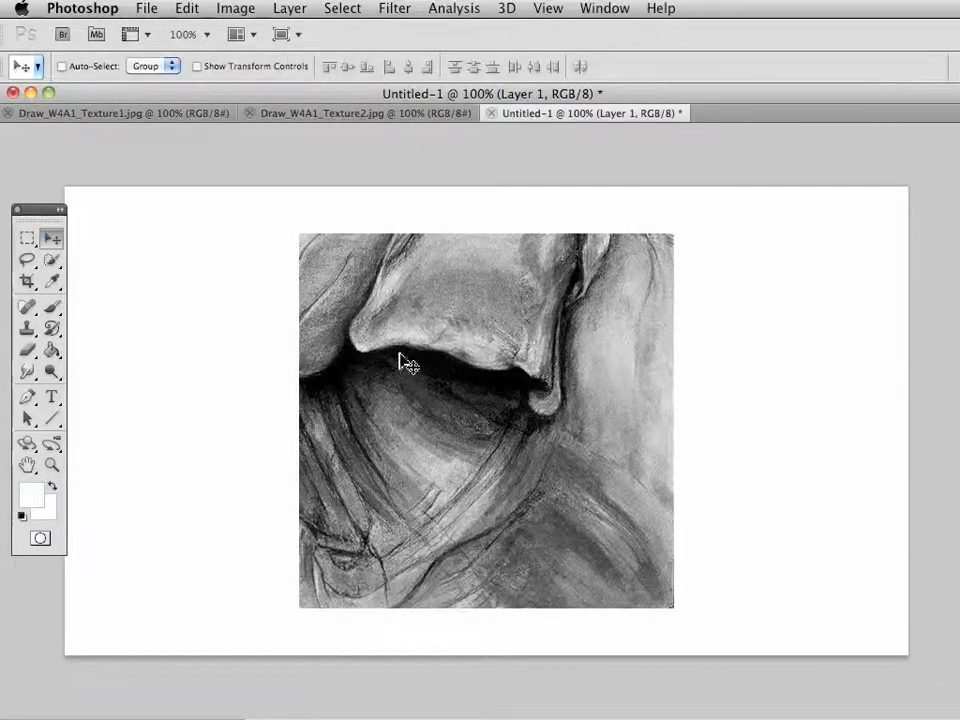
pyautogui.moveTo(429, 384)
pyautogui.mouseDown()
pyautogui.moveTo(590, 398)
pyautogui.moveTo(627, 377)
pyautogui.moveTo(634, 386)
pyautogui.mouseUp()
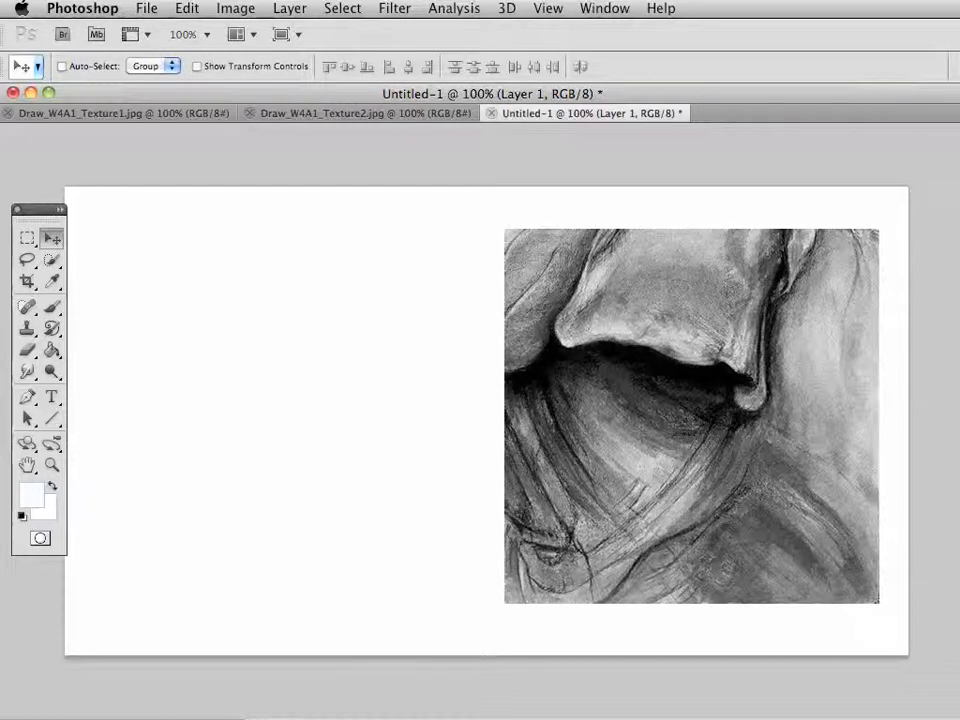
pyautogui.moveTo(705, 716); pyautogui.dragTo(648, 84)
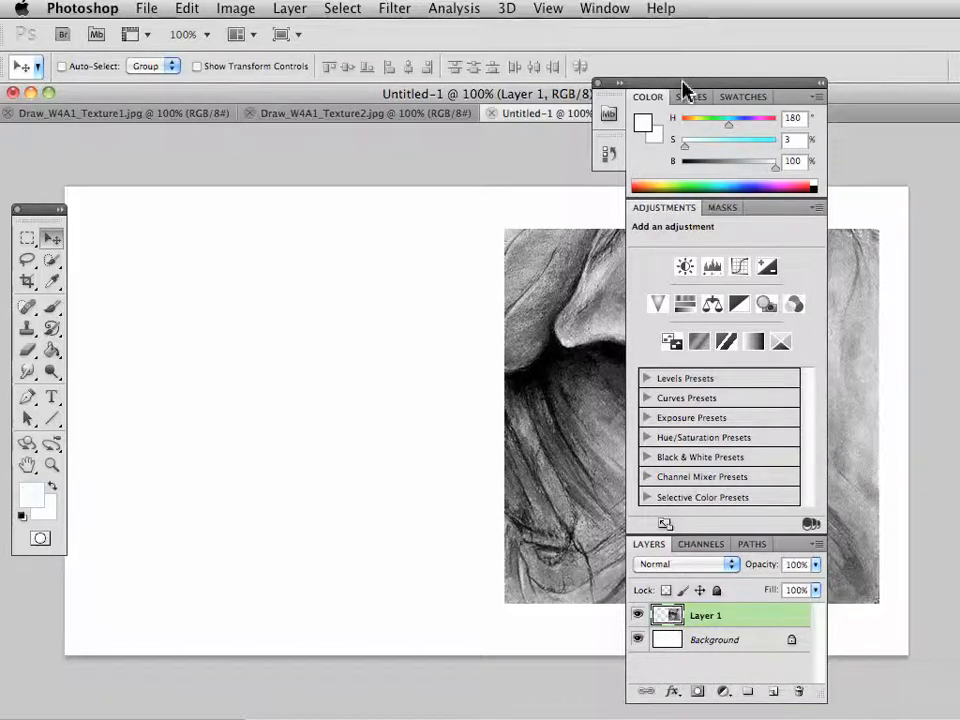
pyautogui.moveTo(683, 90); pyautogui.dragTo(917, 30)
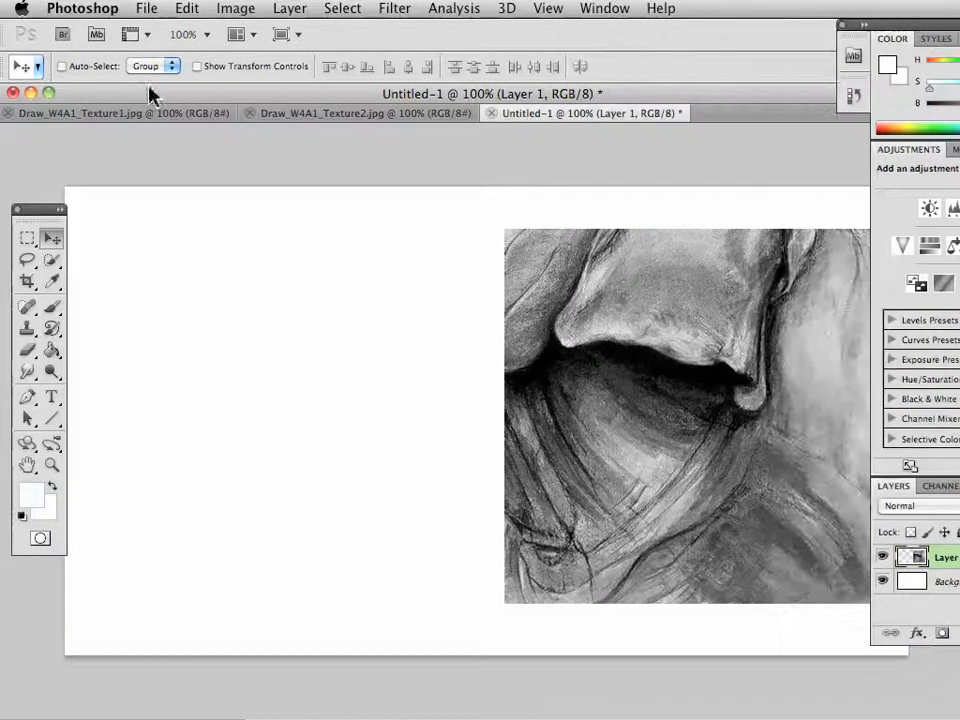
# - Copy the entire Draw_W4A1_Texture2.jpg image and paste it into the Untitled-1 document
pyautogui.click(300, 117)
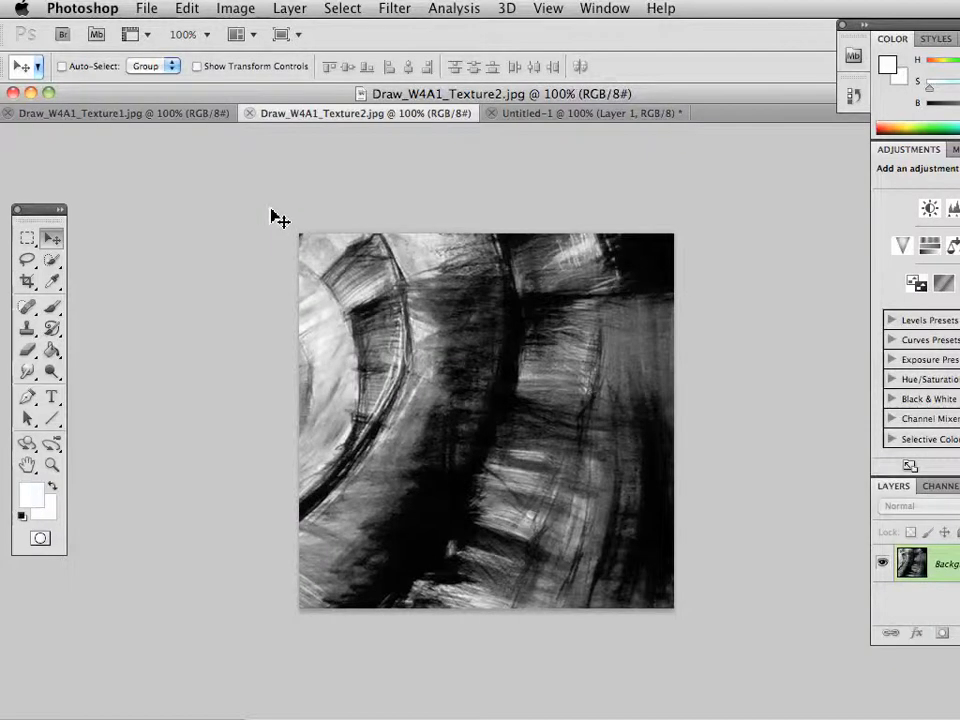
pyautogui.press('super+a')
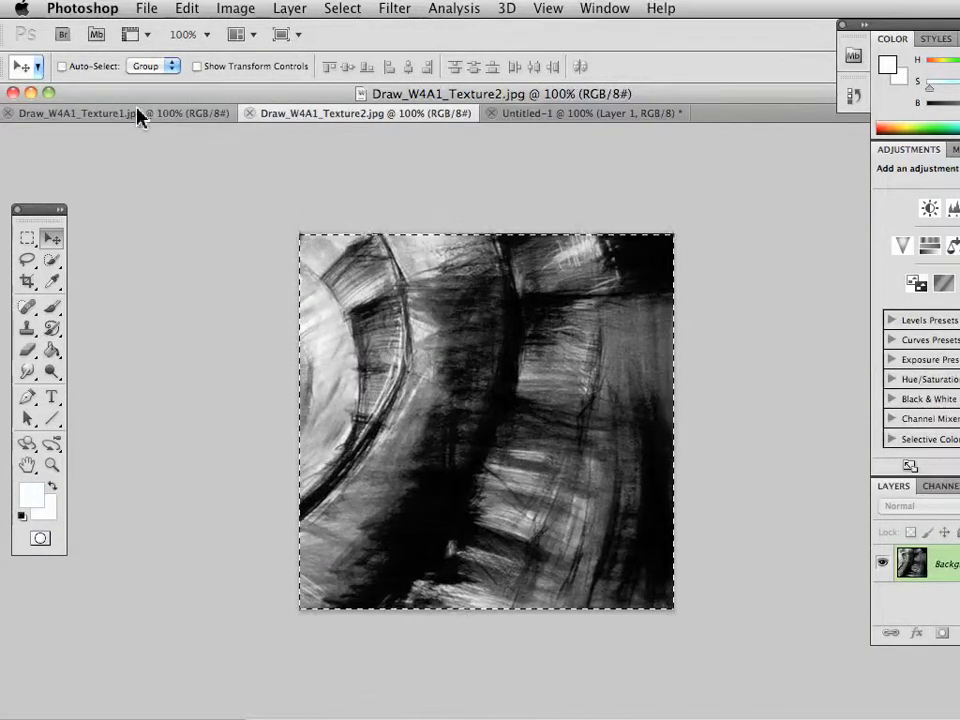
pyautogui.click(550, 114)
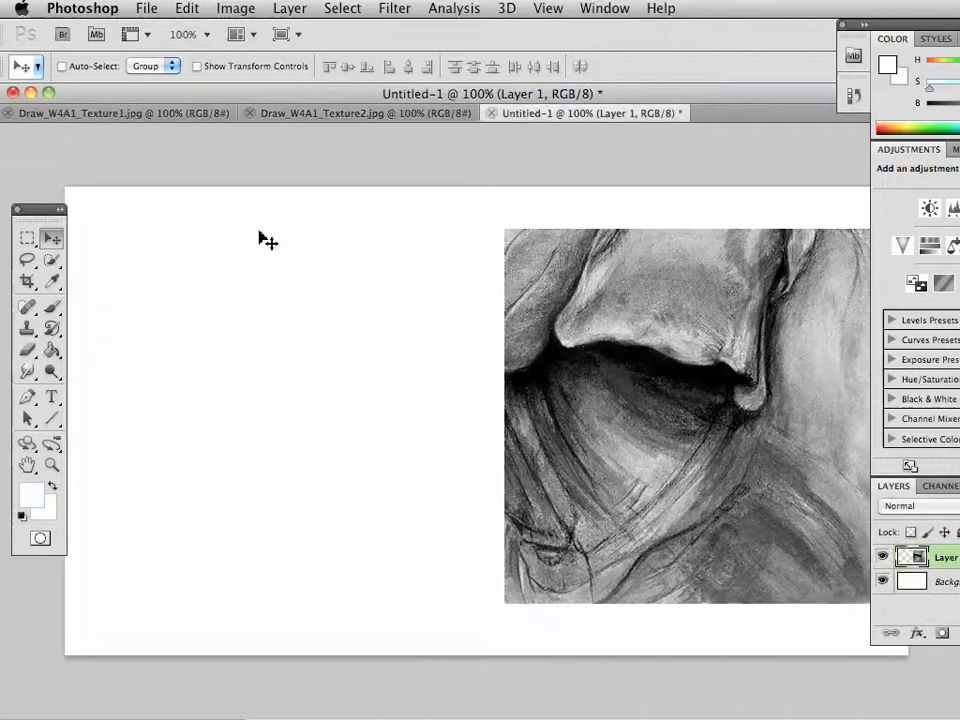
pyautogui.press('super+v')
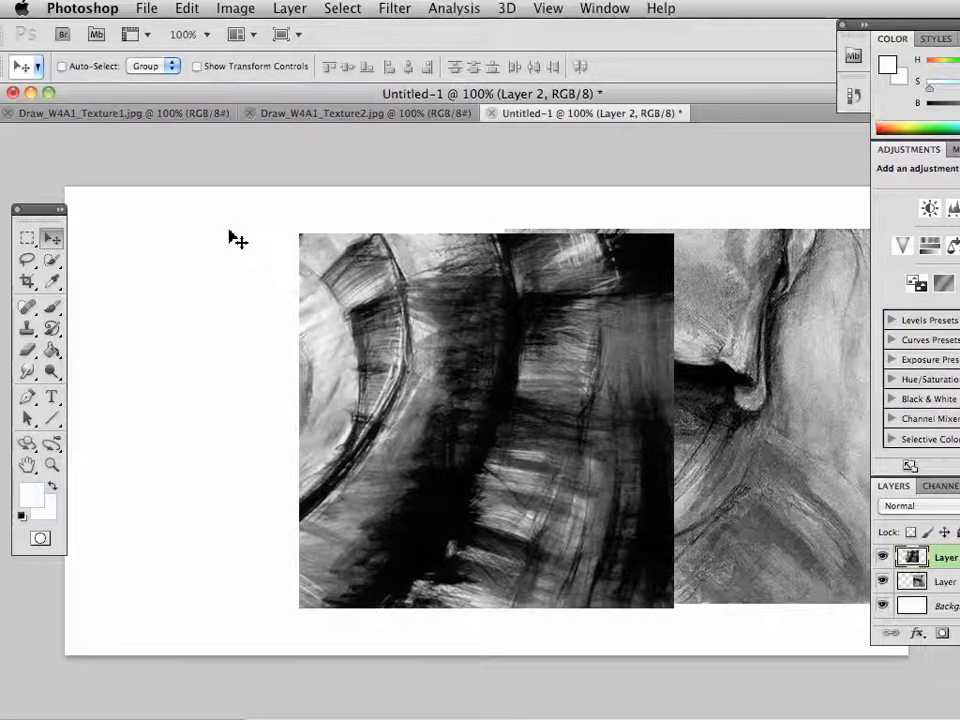
# - Place the Texture2 drawing on the left half of the canvas, level with the other drawing, and clear the floating panels off the canvas
pyautogui.moveTo(959, 25); pyautogui.dragTo(916, 27)
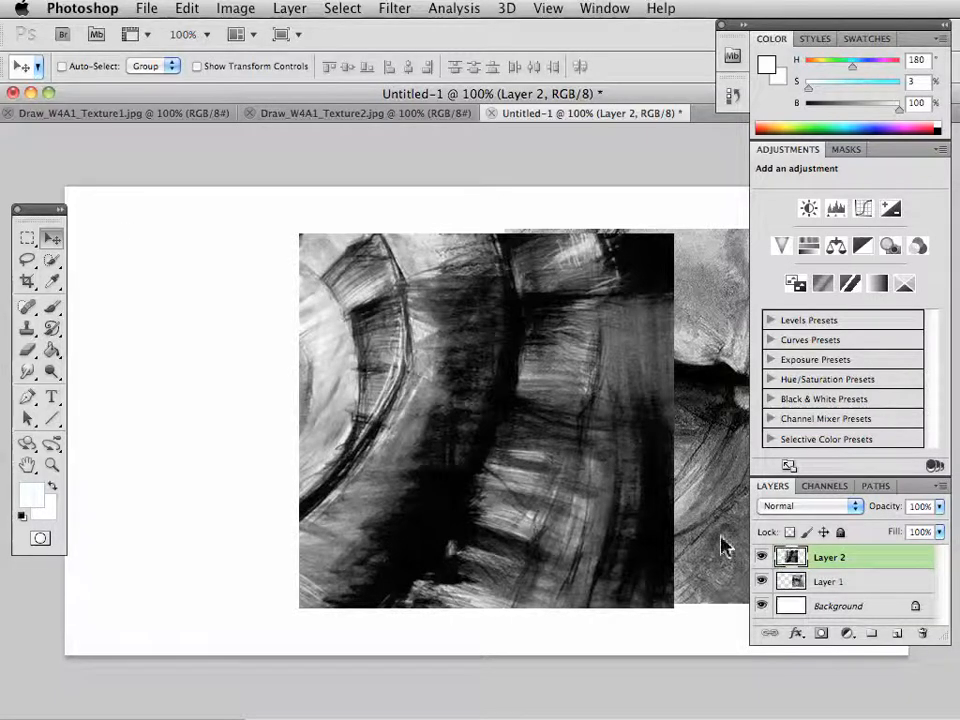
pyautogui.moveTo(535, 487); pyautogui.dragTo(311, 456)
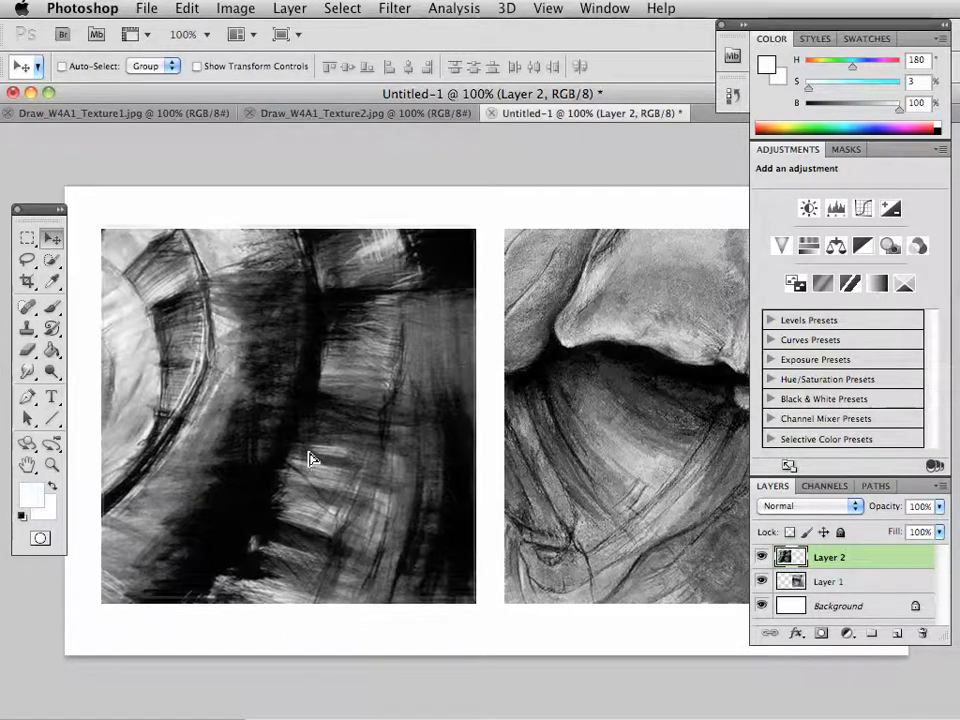
pyautogui.moveTo(791, 25); pyautogui.dragTo(959, 27)
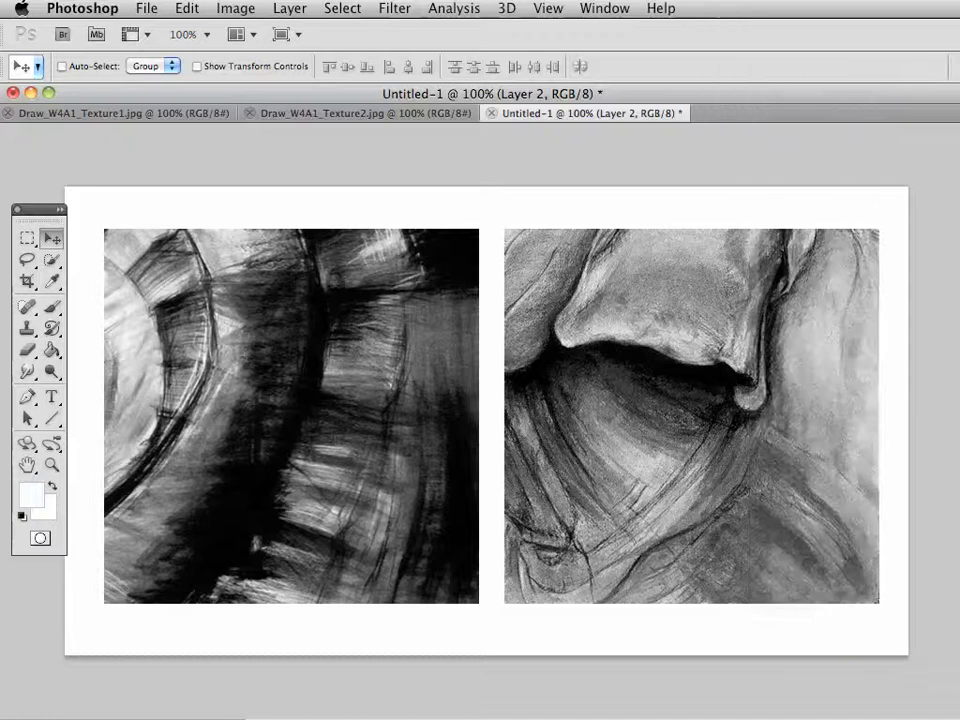
pyautogui.moveTo(364, 429); pyautogui.dragTo(355, 428)
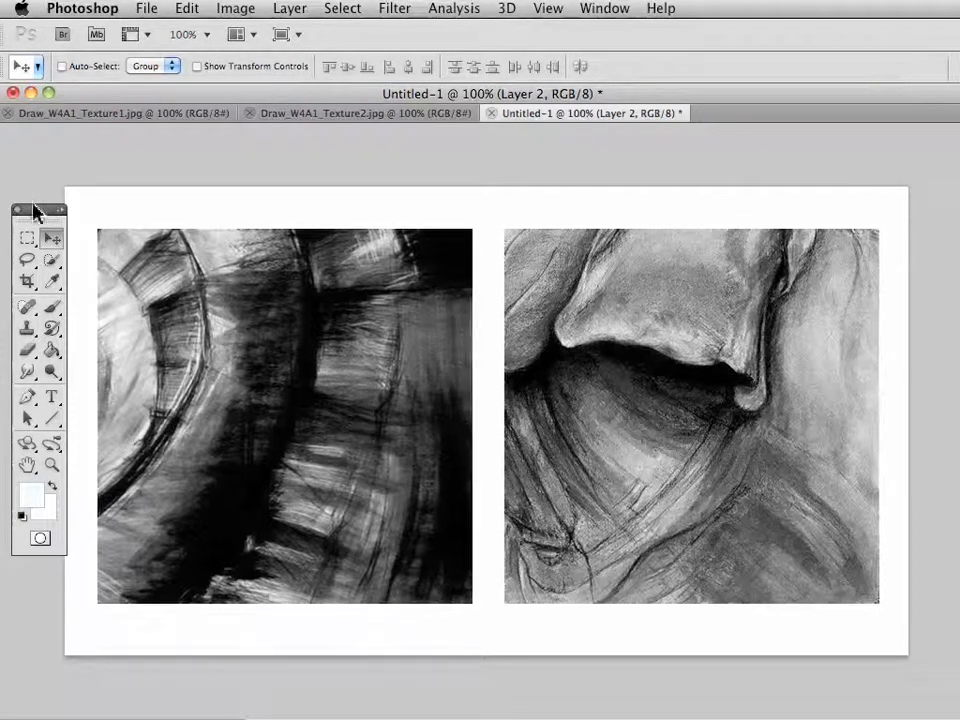
pyautogui.moveTo(33, 212); pyautogui.dragTo(21, 212)
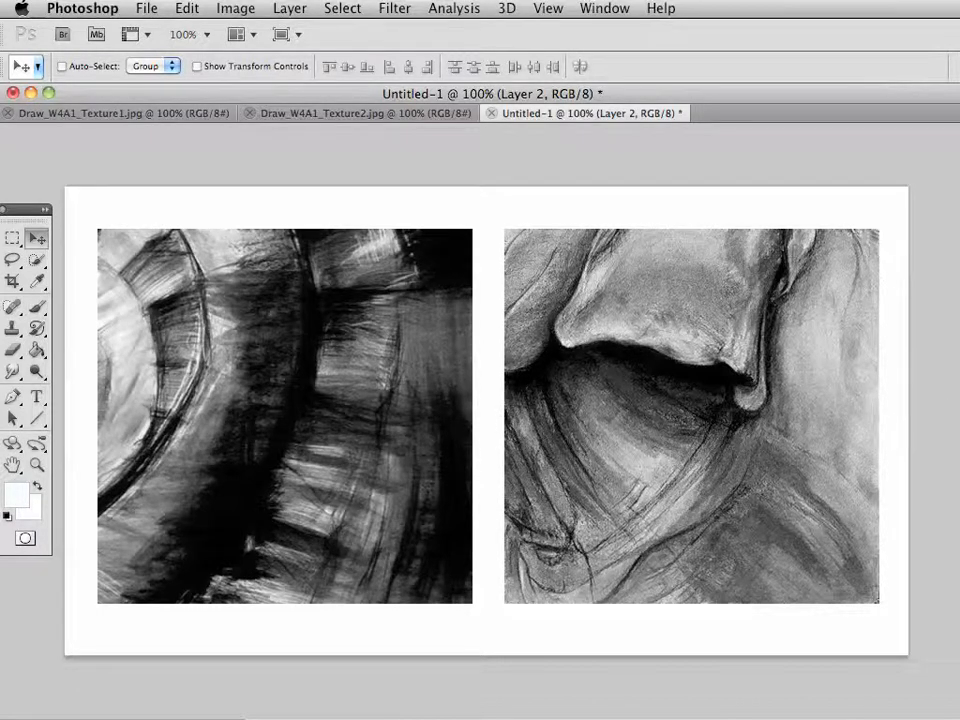
# - Reposition the Texture1 drawing on Layer 1 slightly left and up, leaving a wider bottom margin and a narrow gap between the drawings
pyautogui.moveTo(958, 57); pyautogui.dragTo(843, 59)
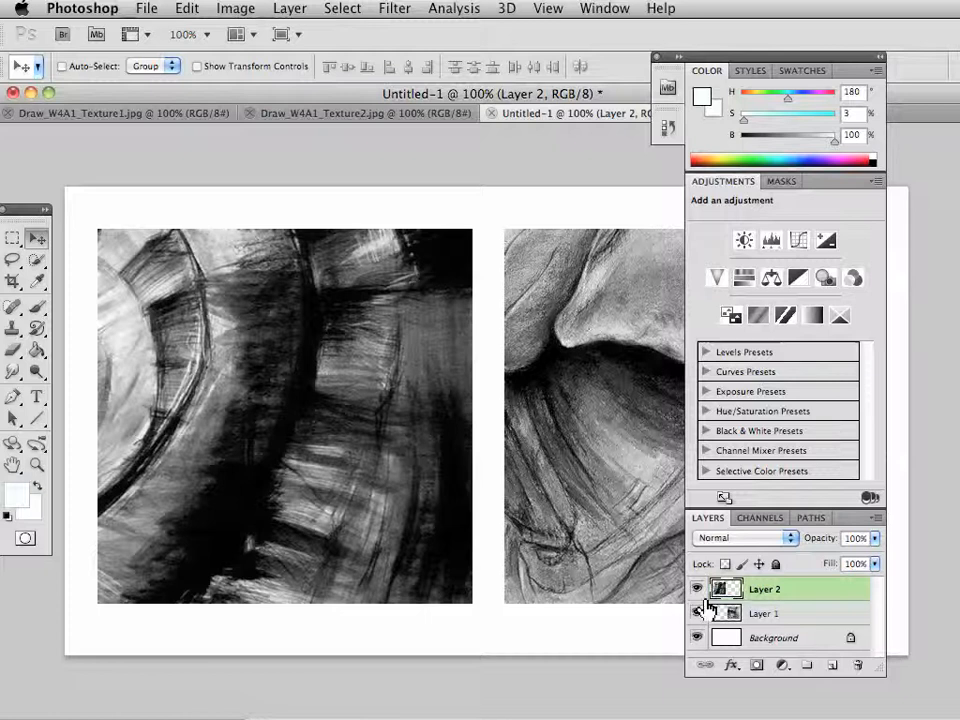
pyautogui.click(732, 618)
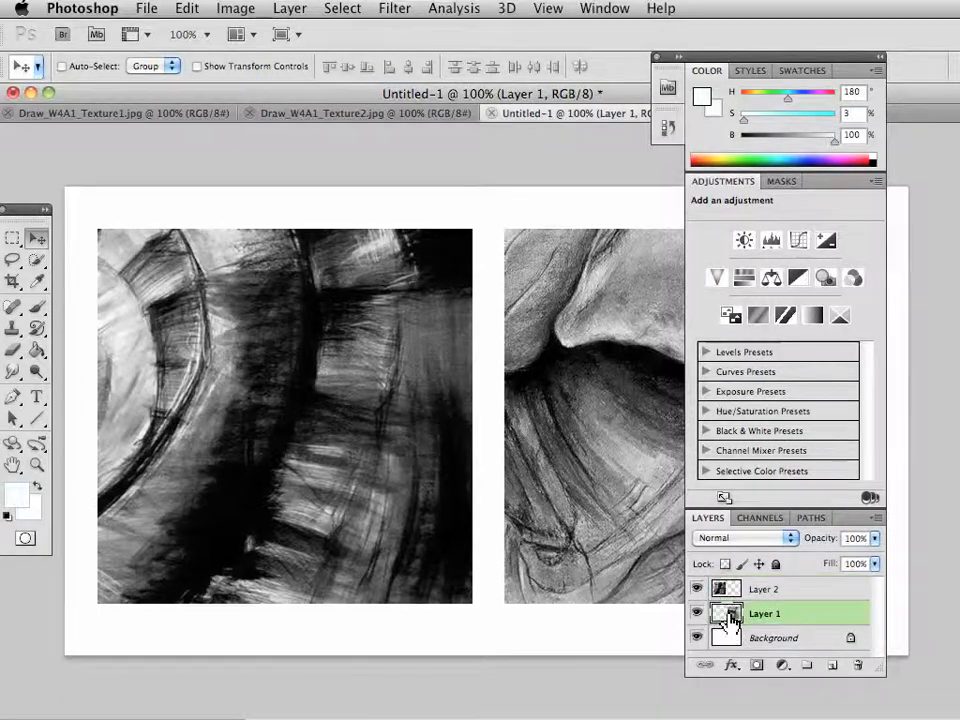
pyautogui.moveTo(628, 486); pyautogui.dragTo(398, 477)
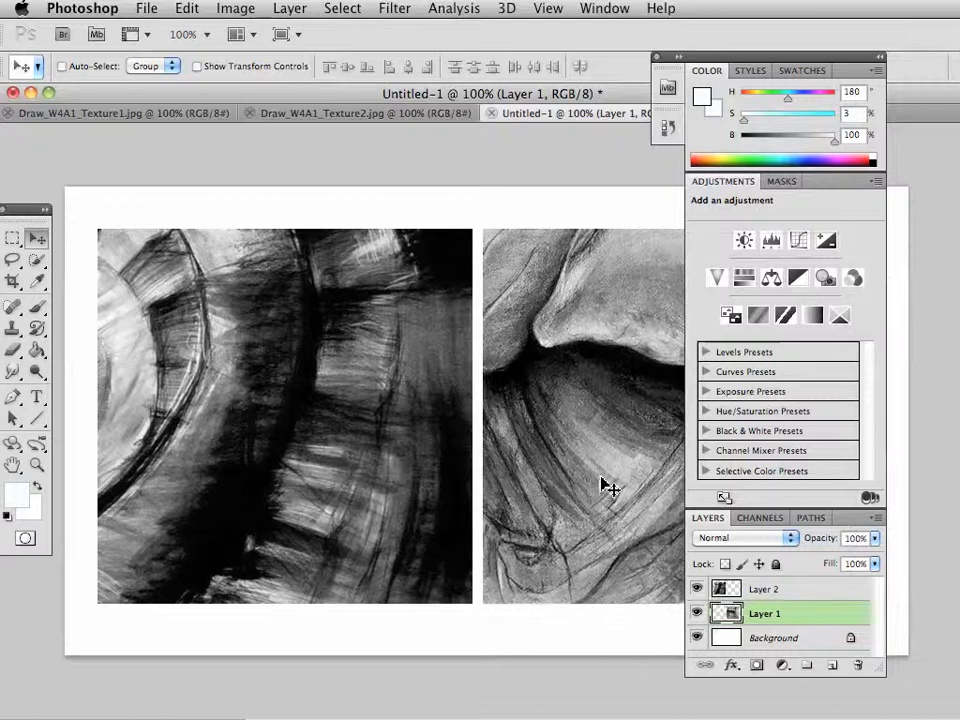
pyautogui.moveTo(607, 485); pyautogui.dragTo(614, 480)
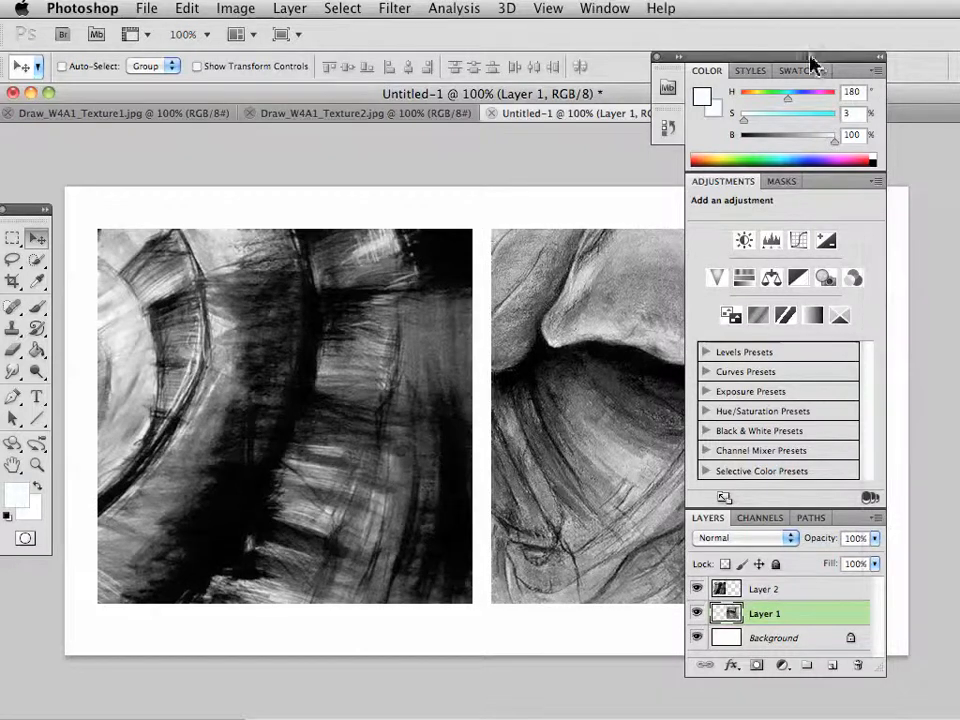
pyautogui.hotkey('shift', 'Tab')
pyautogui.moveTo(759, 381); pyautogui.dragTo(770, 383)
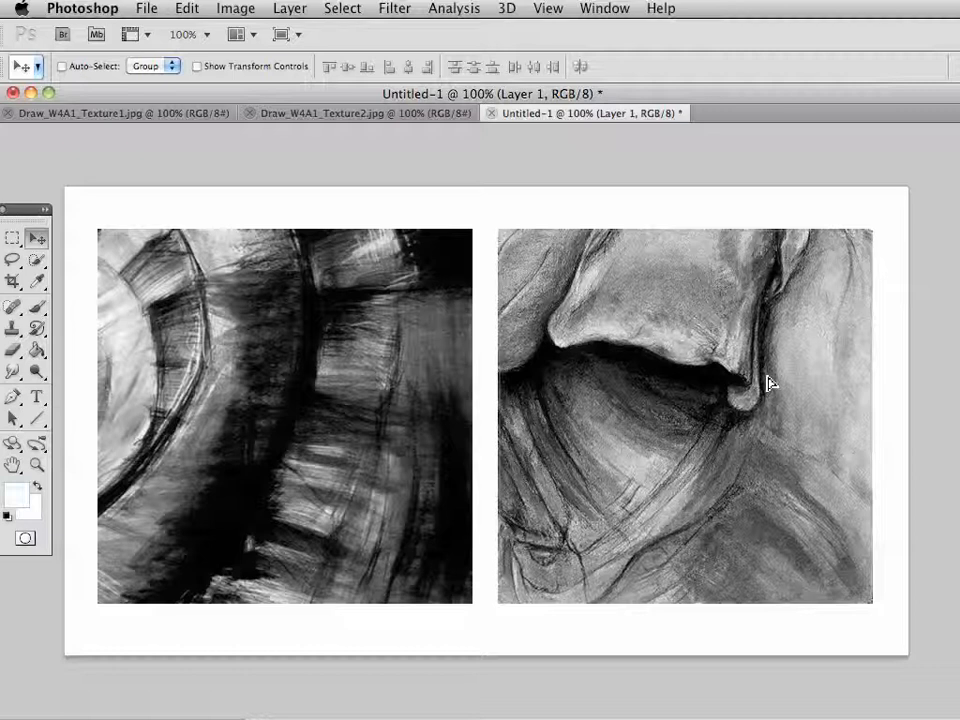
pyautogui.moveTo(770, 383); pyautogui.dragTo(771, 383)
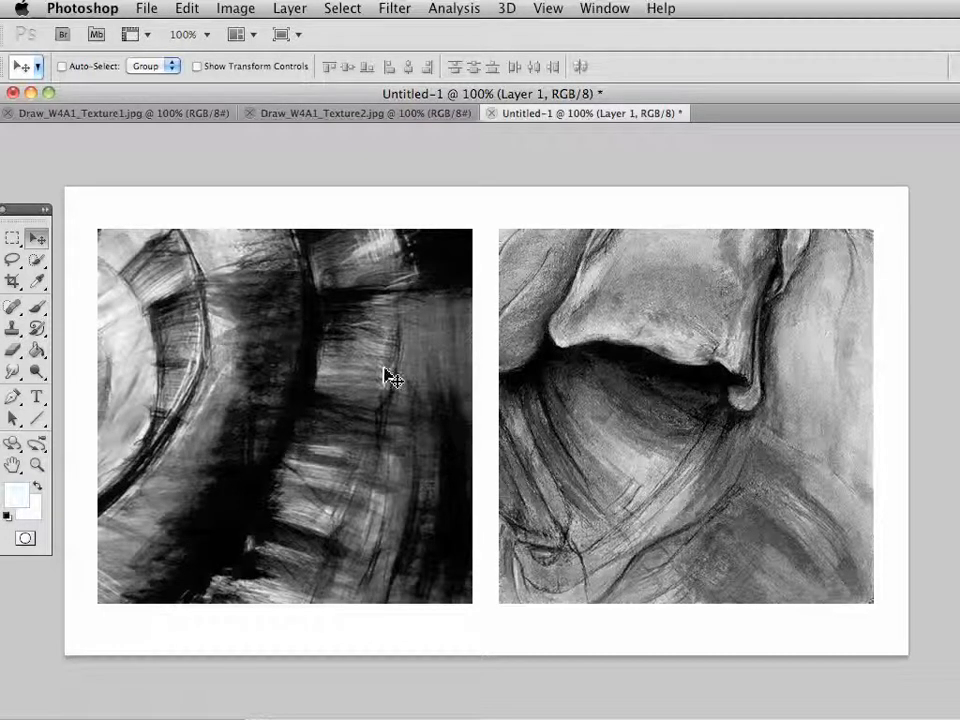
pyautogui.moveTo(692, 336); pyautogui.dragTo(690, 318)
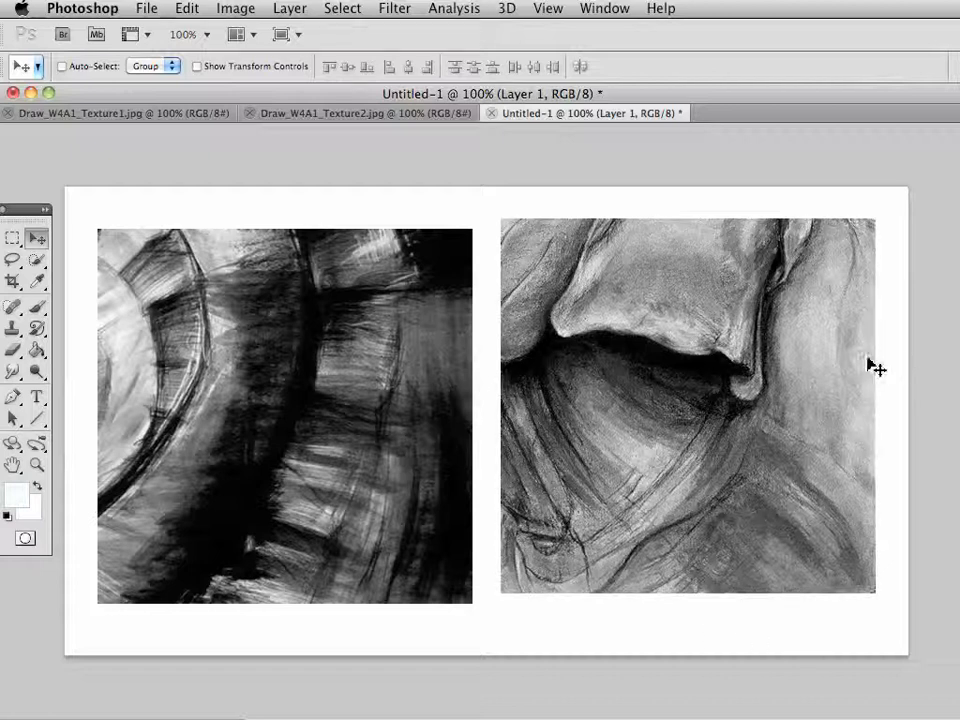
# - Raise the Texture2 drawing on Layer 2 level with the right drawing and fine-tune its horizontal position to even out the side margins
pyautogui.moveTo(958, 92); pyautogui.dragTo(716, 44)
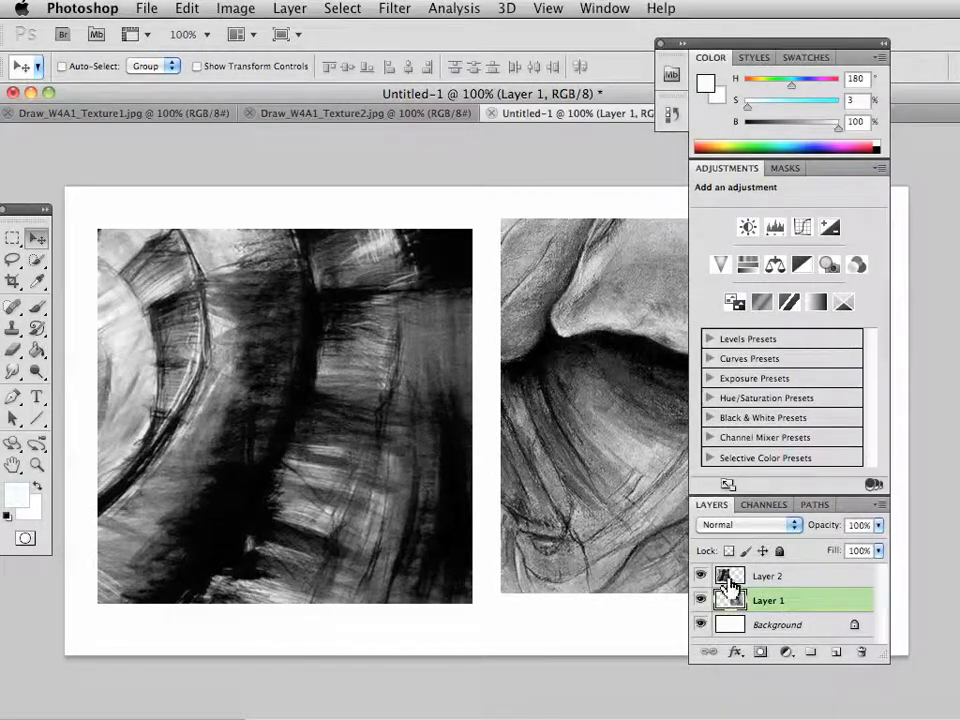
pyautogui.click(725, 575)
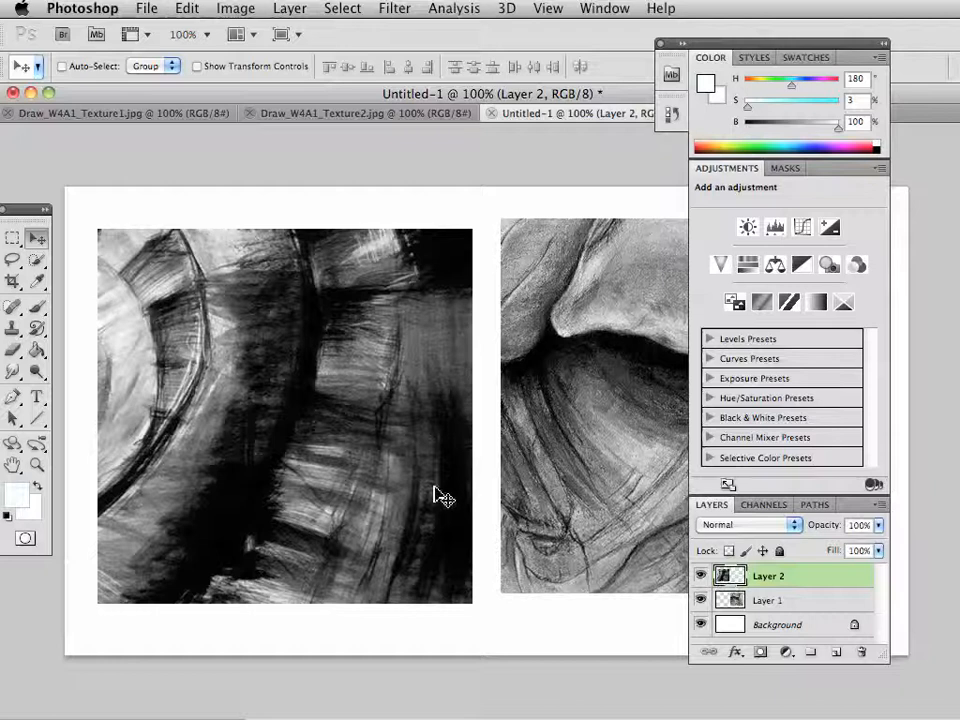
pyautogui.moveTo(387, 492); pyautogui.dragTo(393, 485)
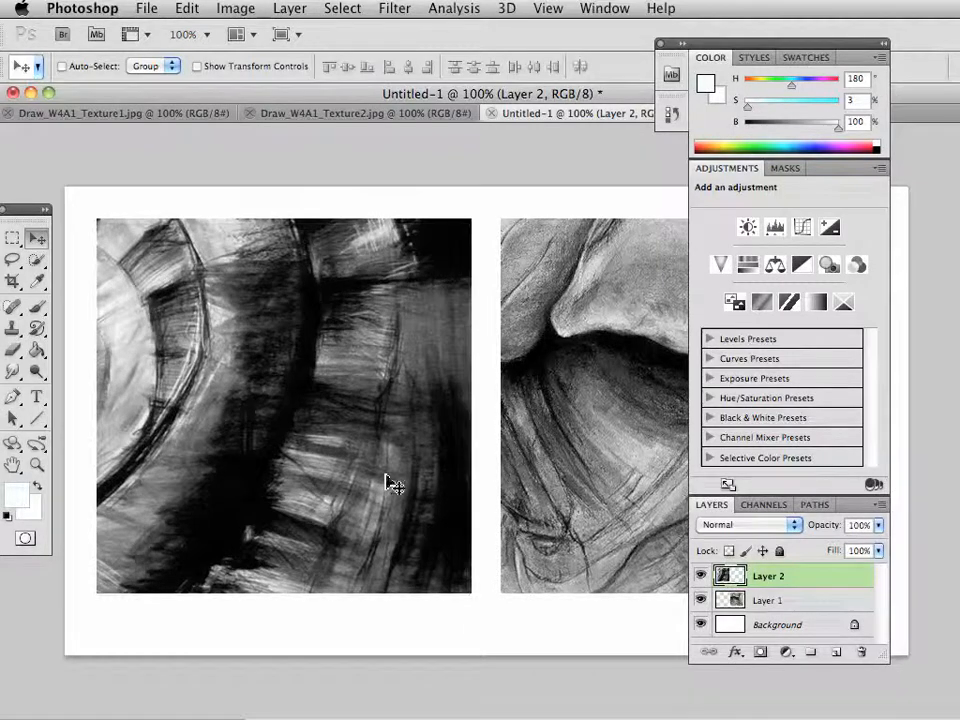
pyautogui.hotkey('shift', 'Tab')
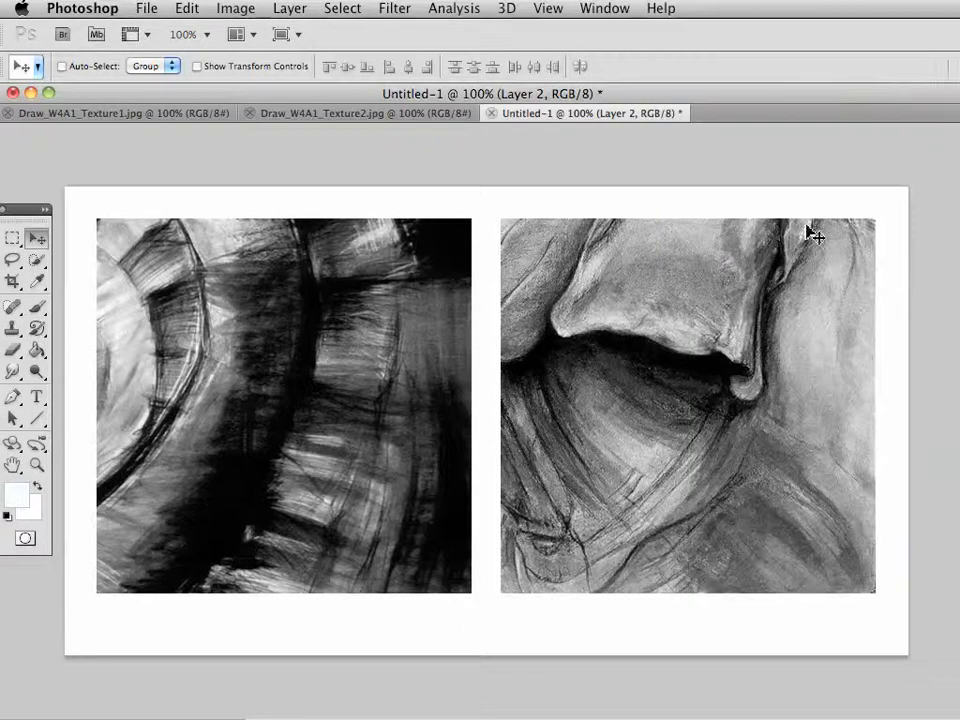
pyautogui.moveTo(403, 386); pyautogui.dragTo(407, 385)
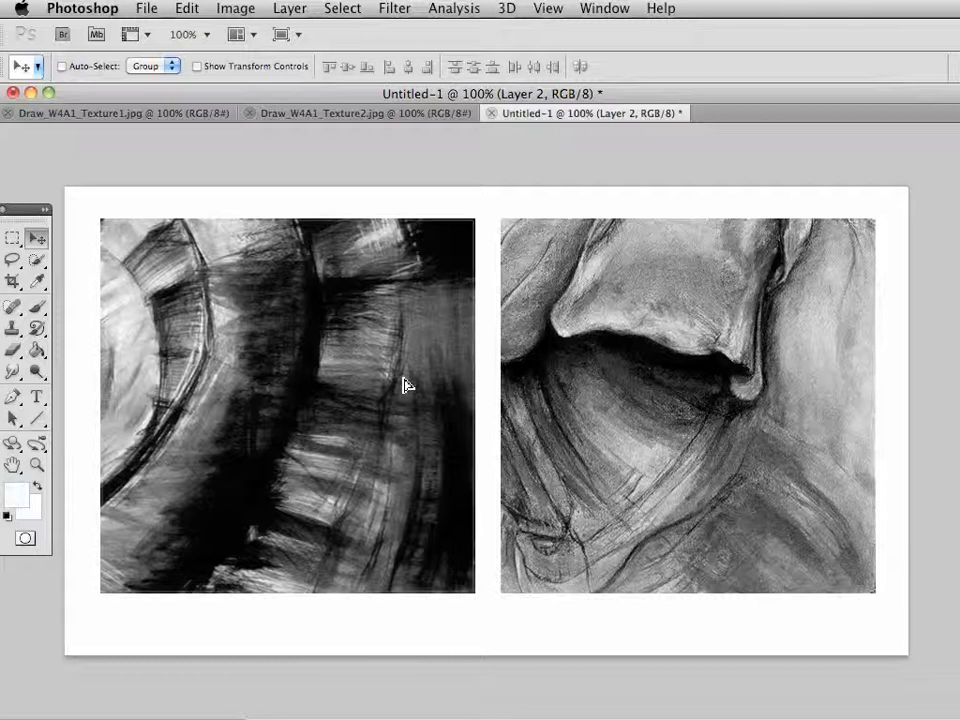
pyautogui.moveTo(197, 388); pyautogui.dragTo(197, 389)
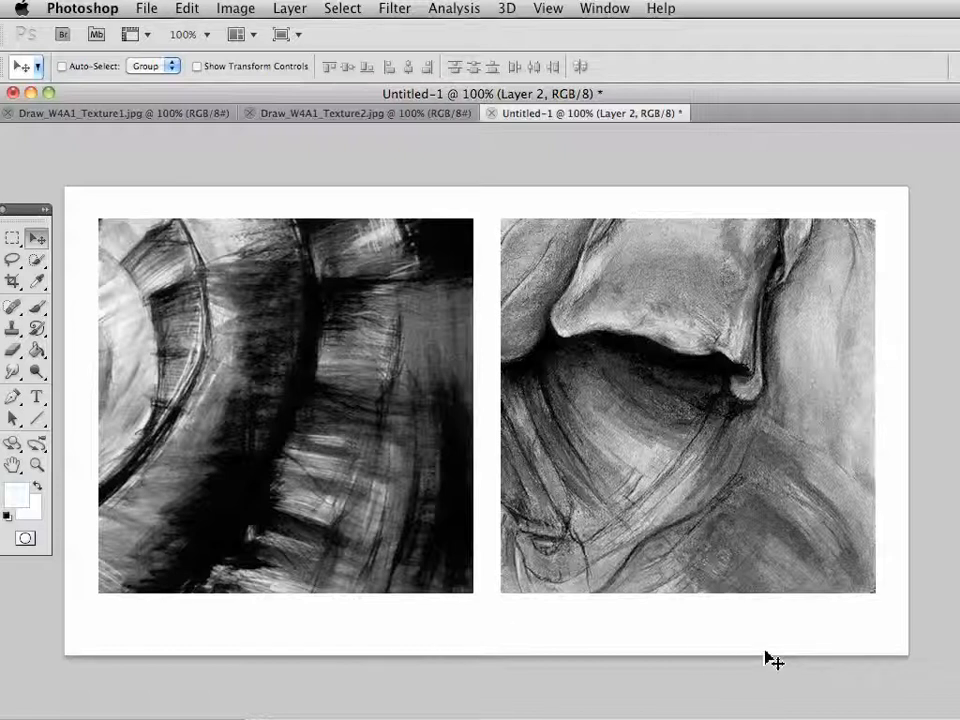
# - Create a text box beneath the lower right corner of the right drawing and set its text color to dark grey #525353
pyautogui.click(38, 399)
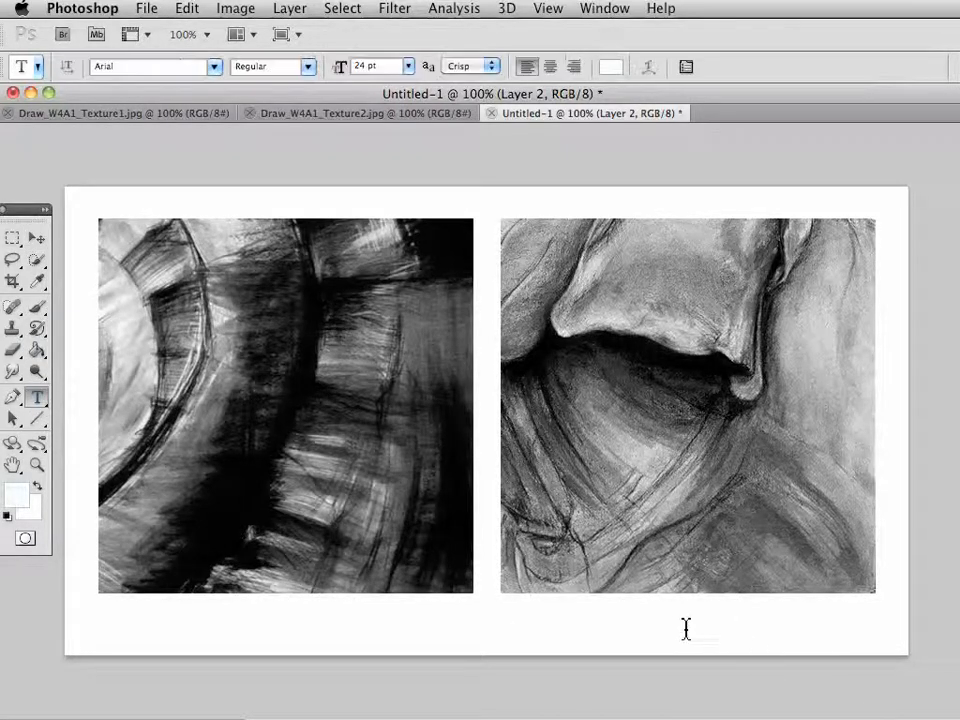
pyautogui.moveTo(680, 625); pyautogui.dragTo(877, 645)
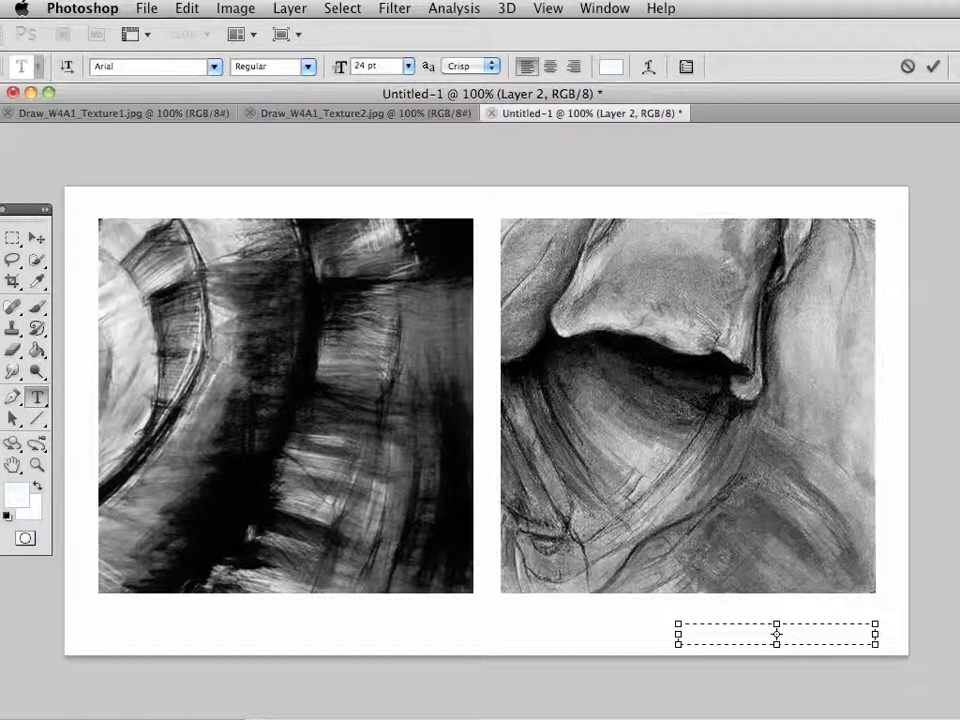
pyautogui.click(611, 66)
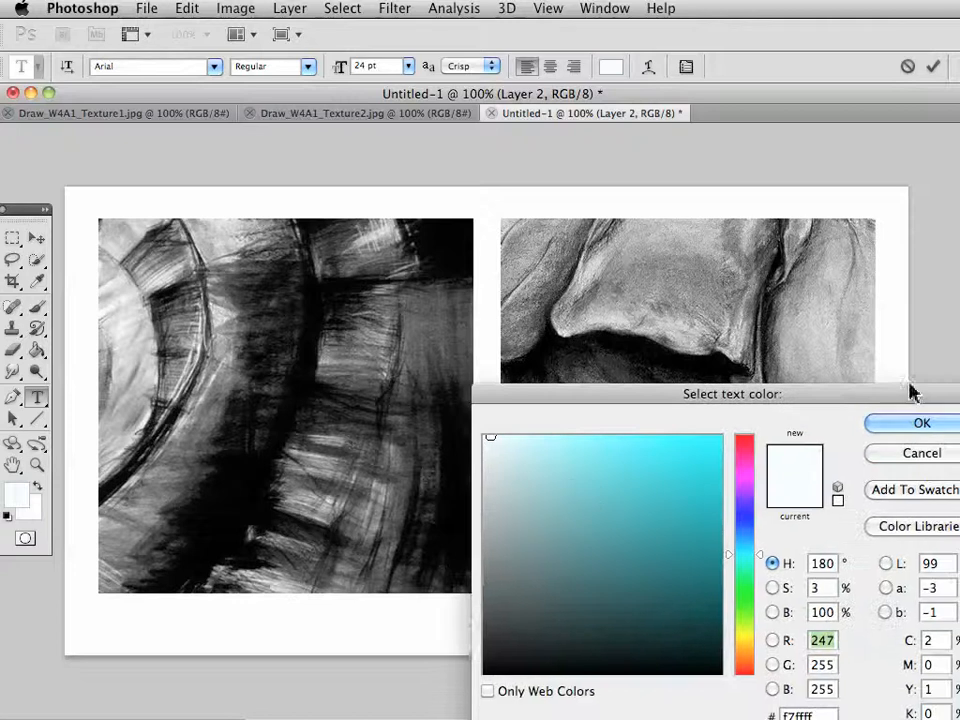
pyautogui.click(486, 596)
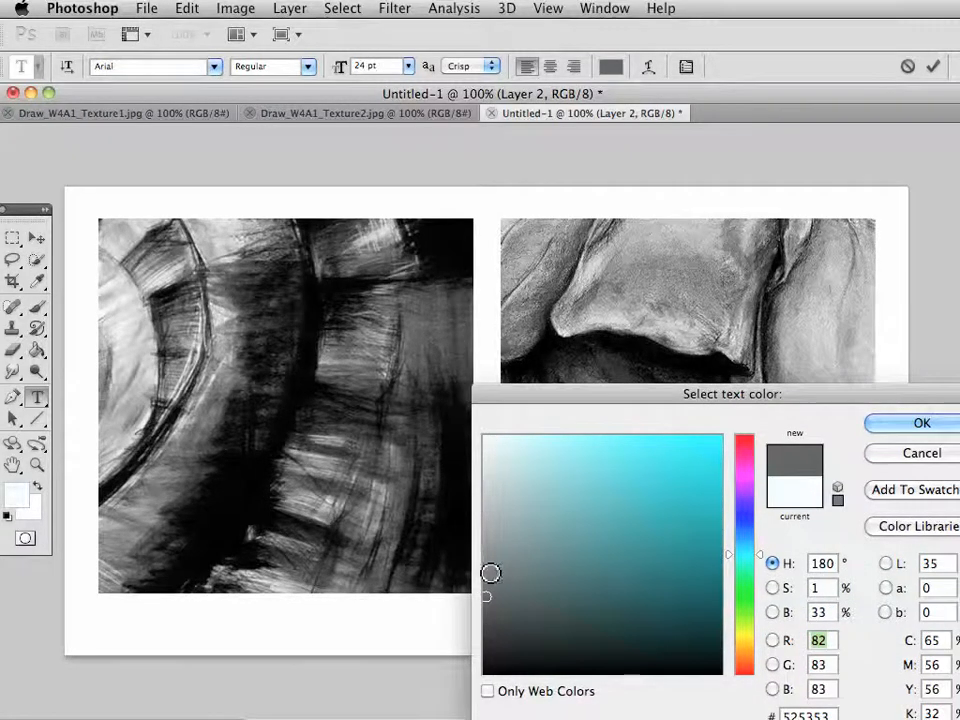
pyautogui.click(912, 426)
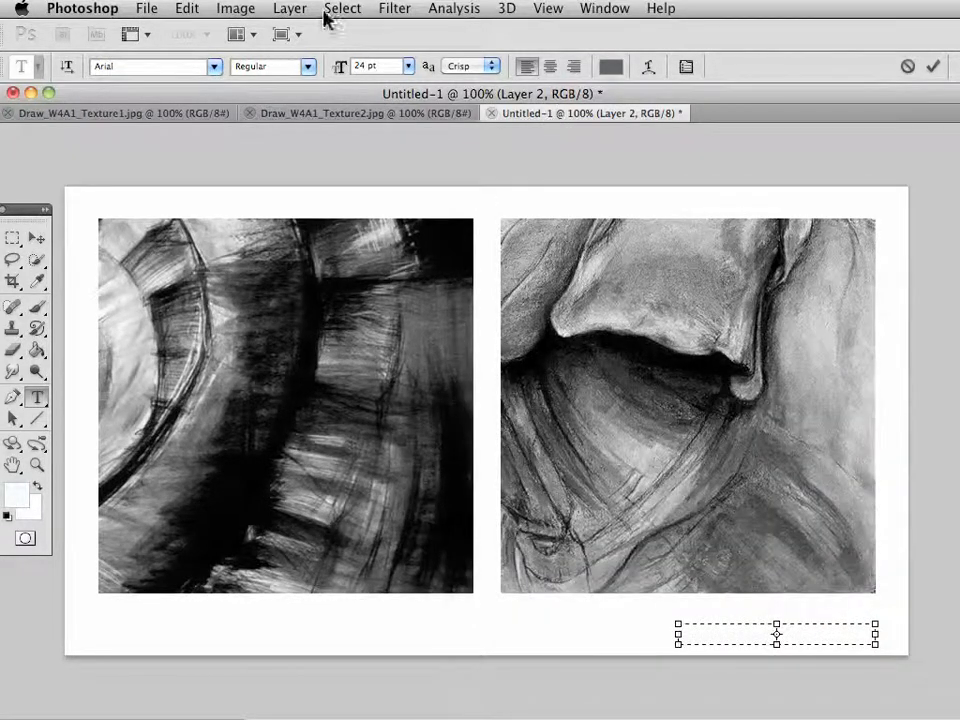
# - Set the text size to 10 pt and enter the artist's full name in the text box
pyautogui.click(408, 66)
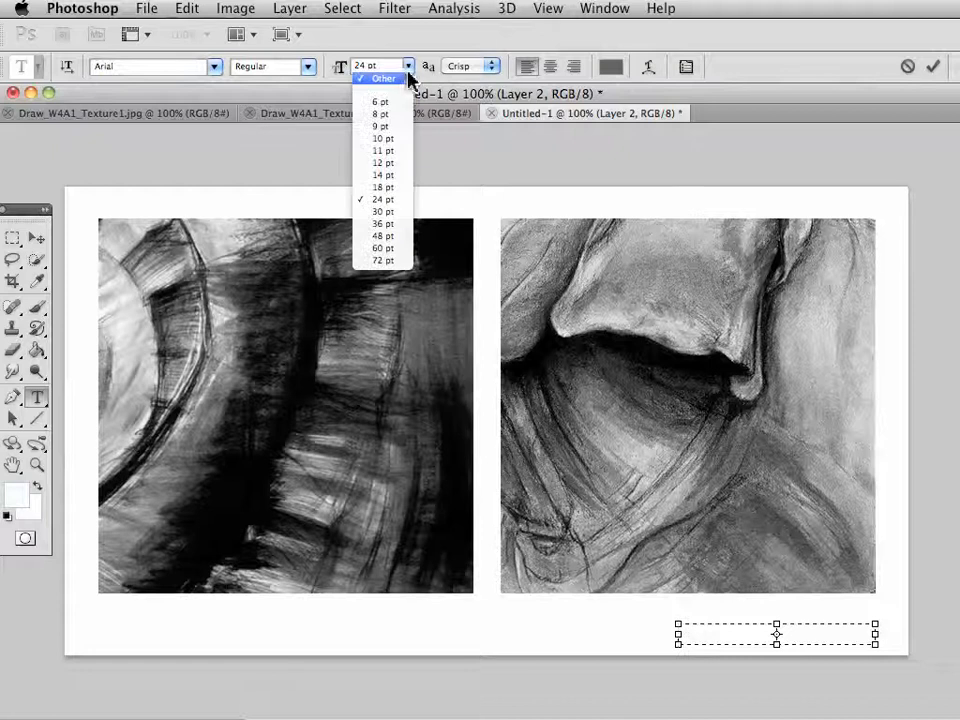
pyautogui.click(398, 175)
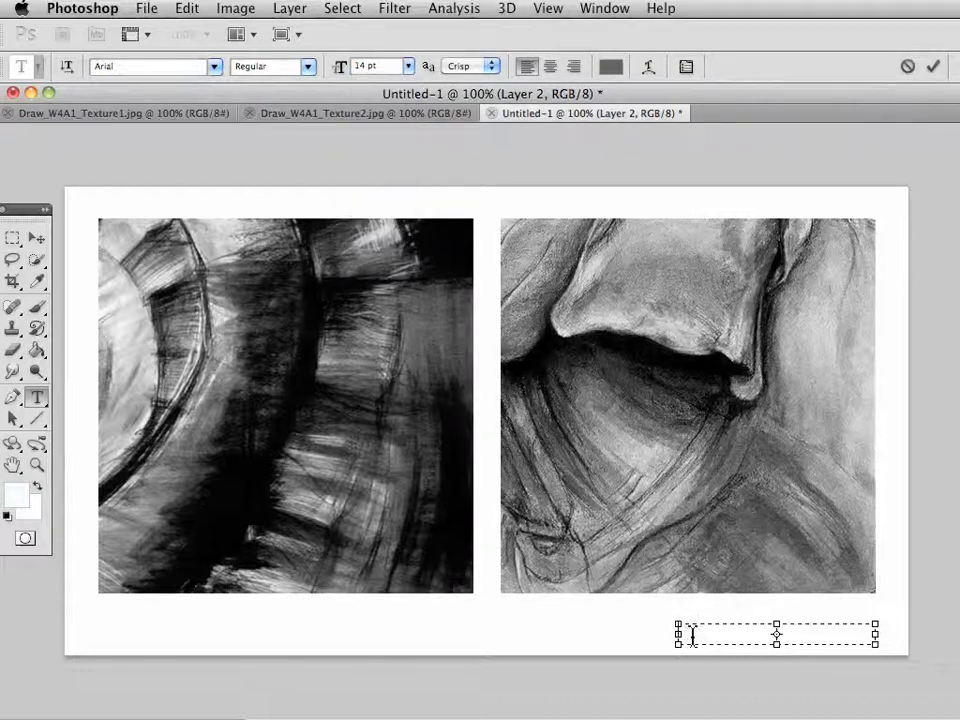
pyautogui.click(408, 66)
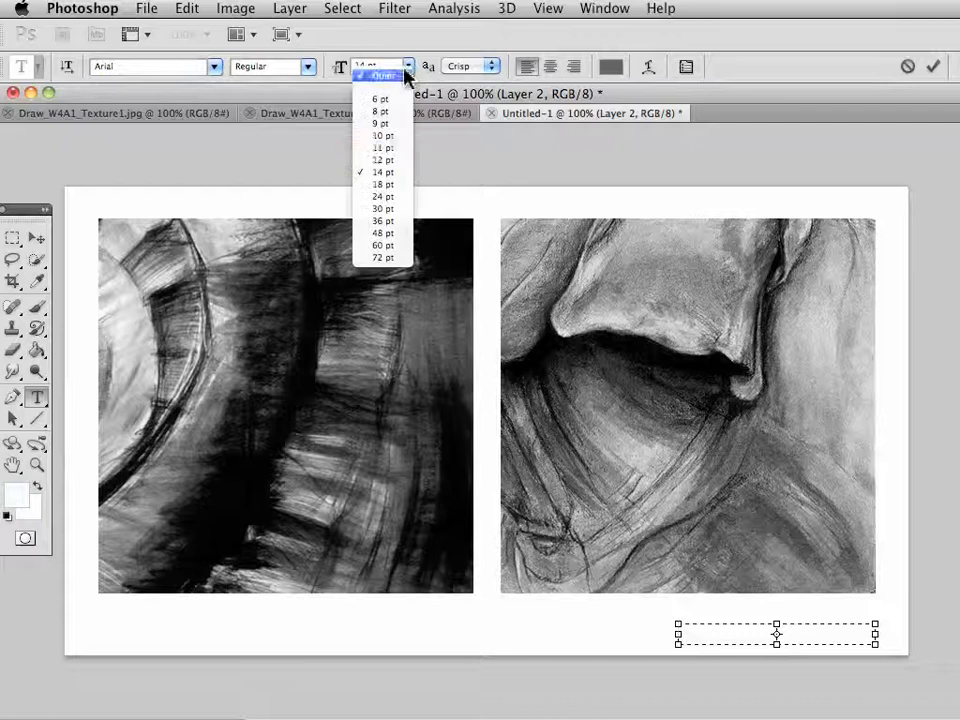
pyautogui.click(390, 136)
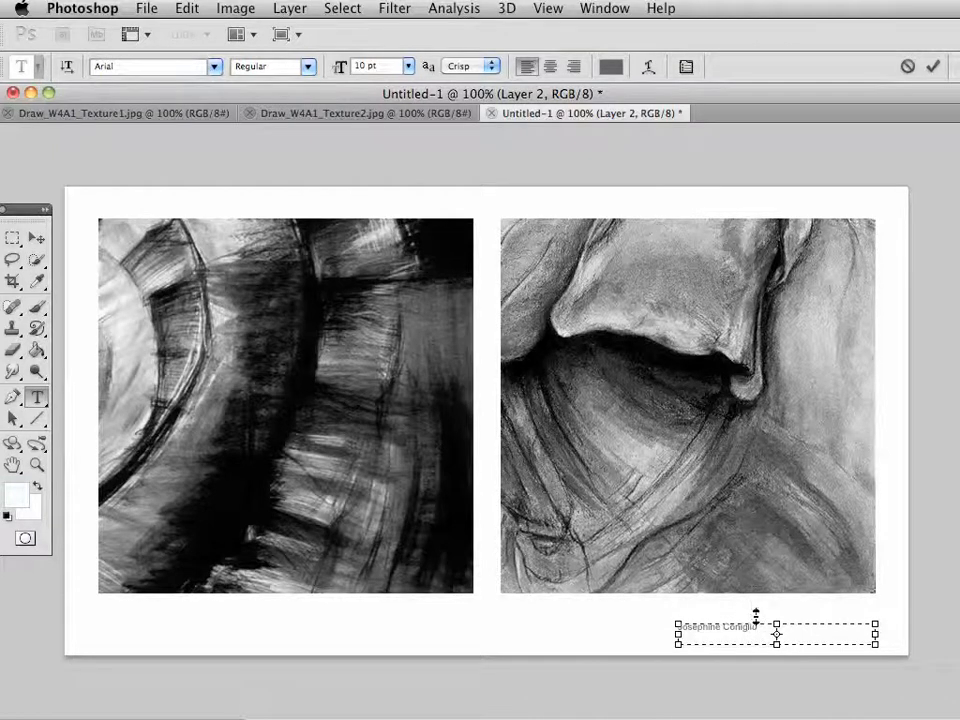
# - Set the artist's name in the text box to 12 pt
pyautogui.moveTo(764, 631); pyautogui.dragTo(678, 625)
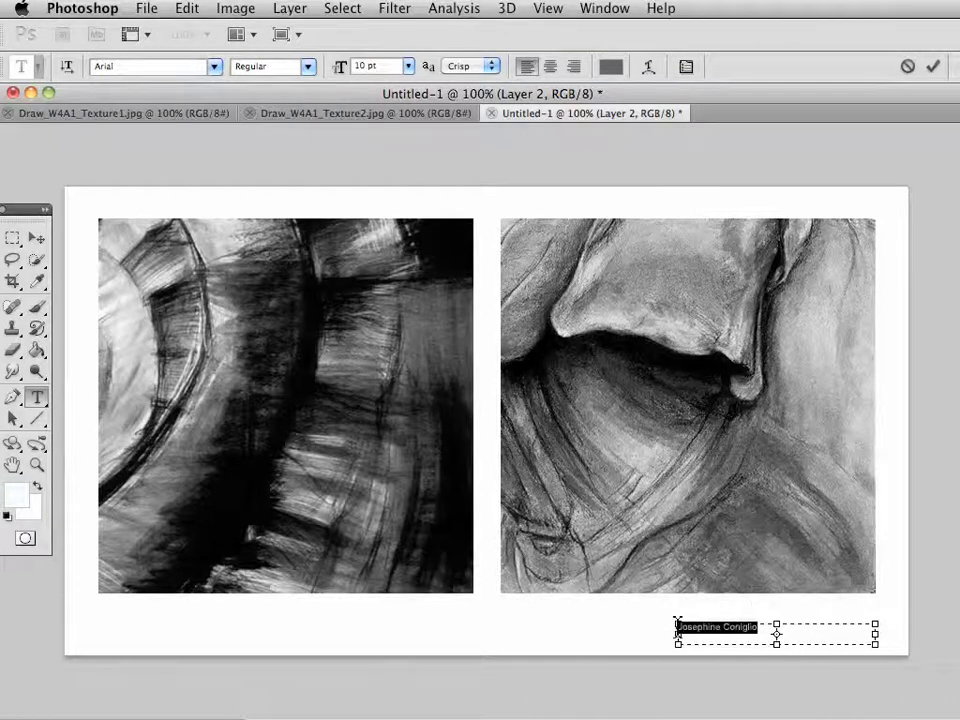
pyautogui.click(408, 67)
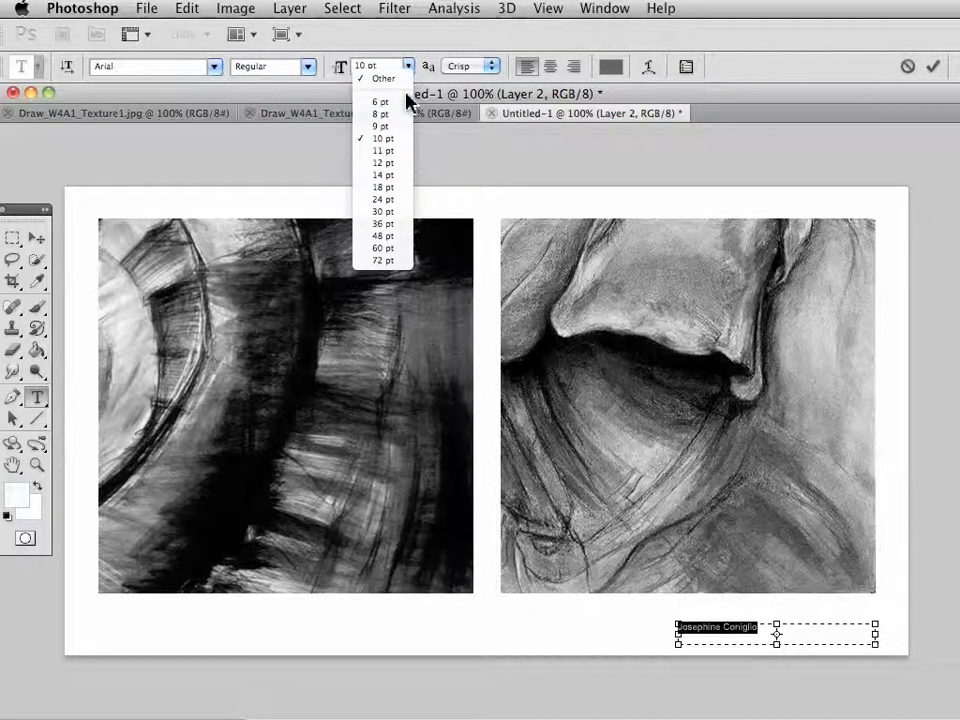
pyautogui.click(399, 162)
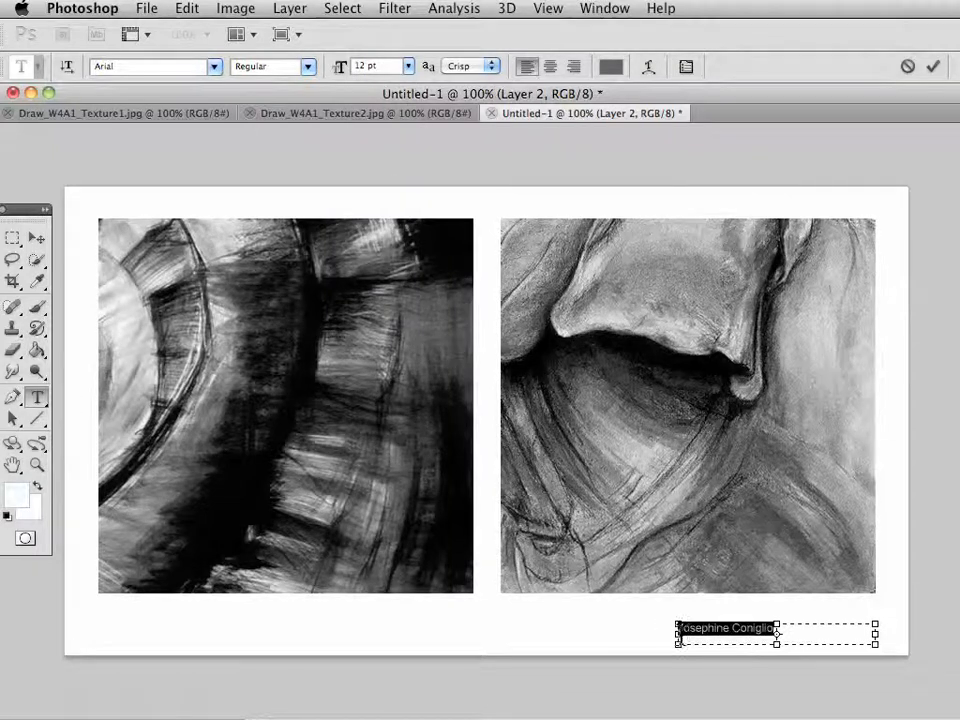
# - Shift the artist's name with leading spaces toward the drawing's right edge, keeping it on one line, and commit the text
pyautogui.click(679, 630)
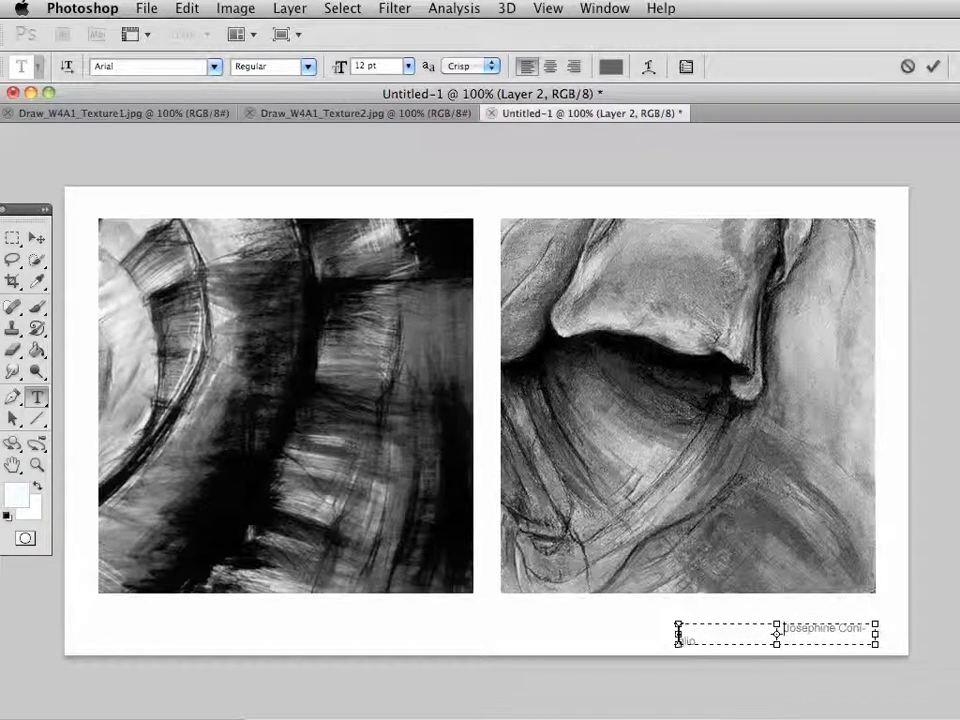
pyautogui.press('BackSpace')
pyautogui.press('BackSpace')
pyautogui.press('BackSpace')
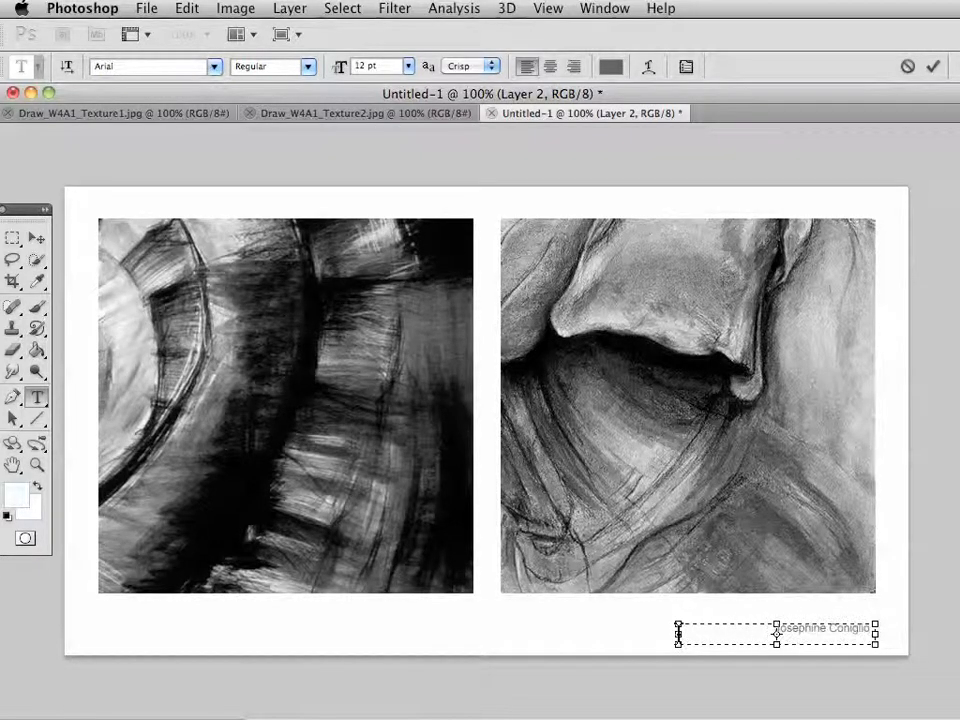
pyautogui.click(11, 239)
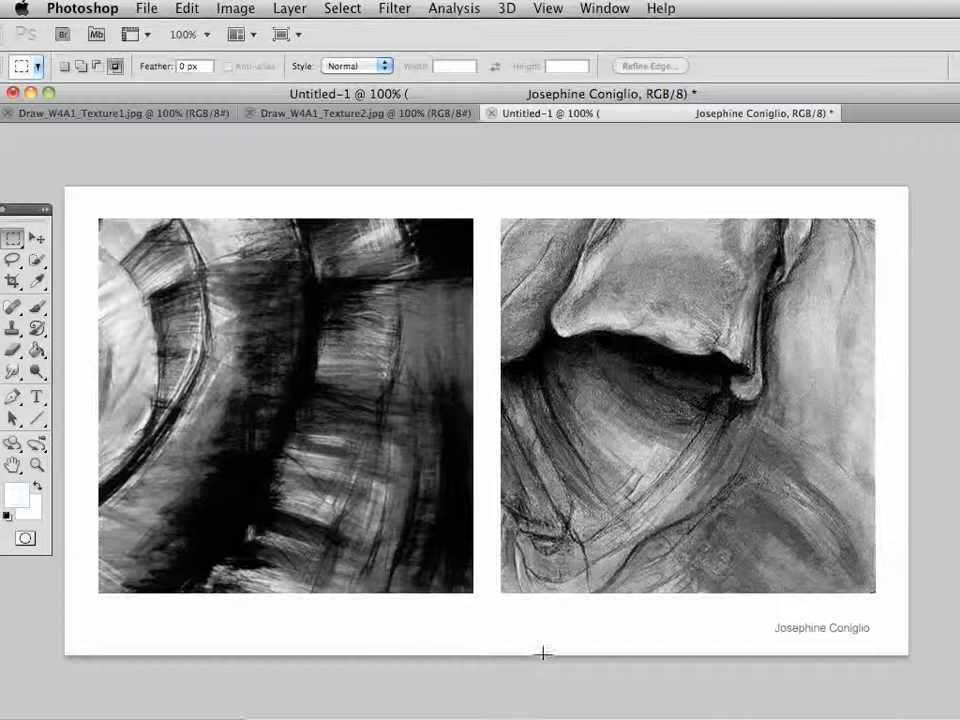
# - Start saving the composition for web and devices, keeping the JPEG High preset and the linked 900 by 500 px size
pyautogui.click(145, 12)
pyautogui.click(188, 340)
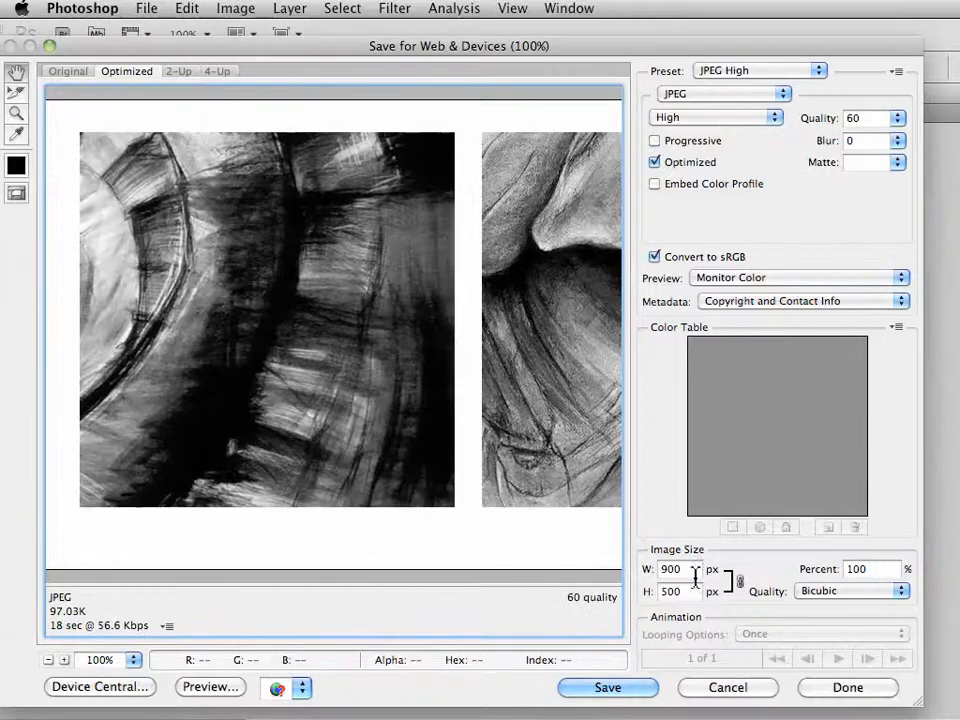
pyautogui.click(735, 582)
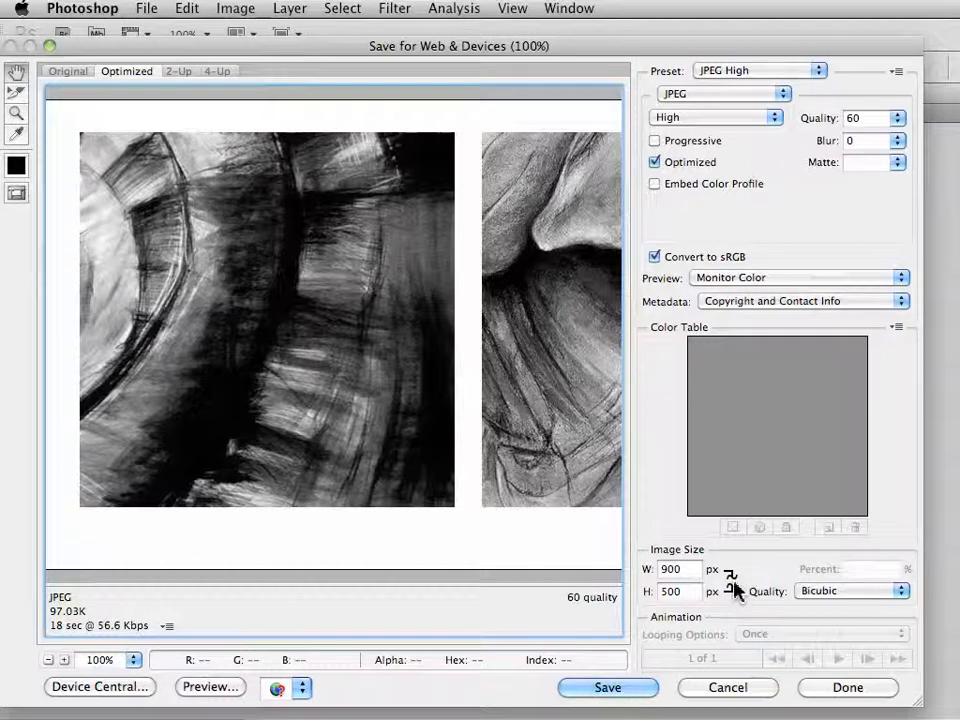
pyautogui.click(737, 583)
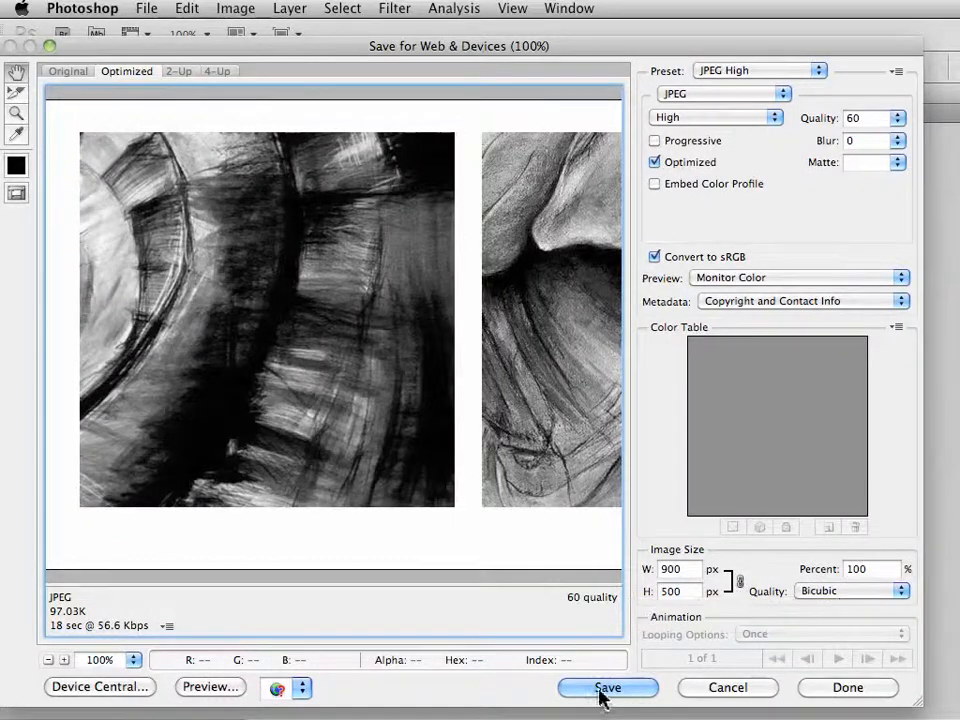
pyautogui.press('Return')
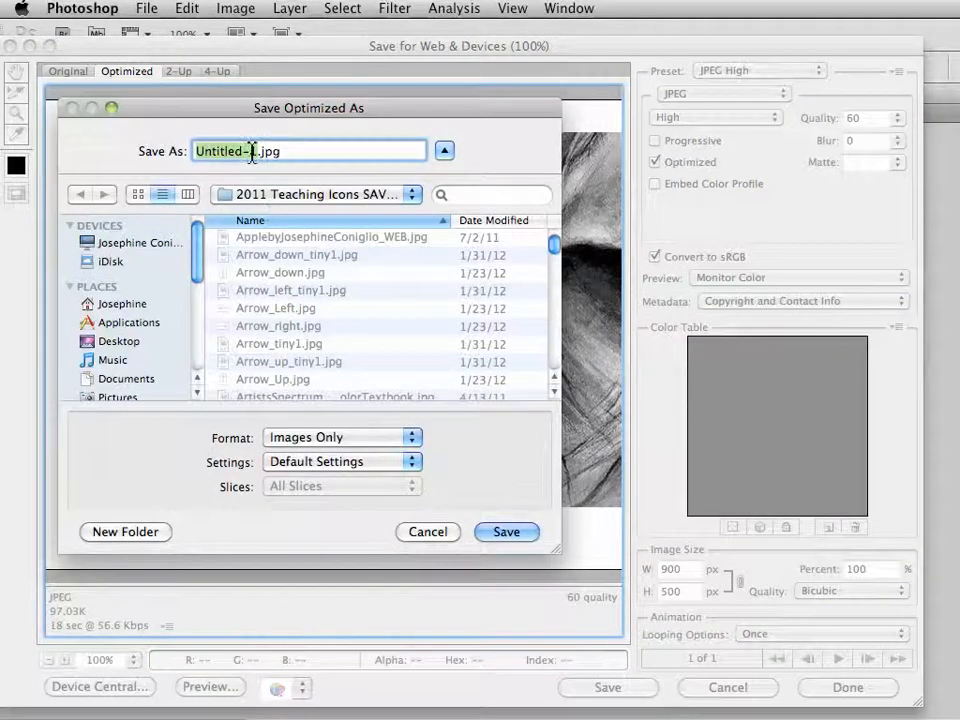
pyautogui.write('Draw')
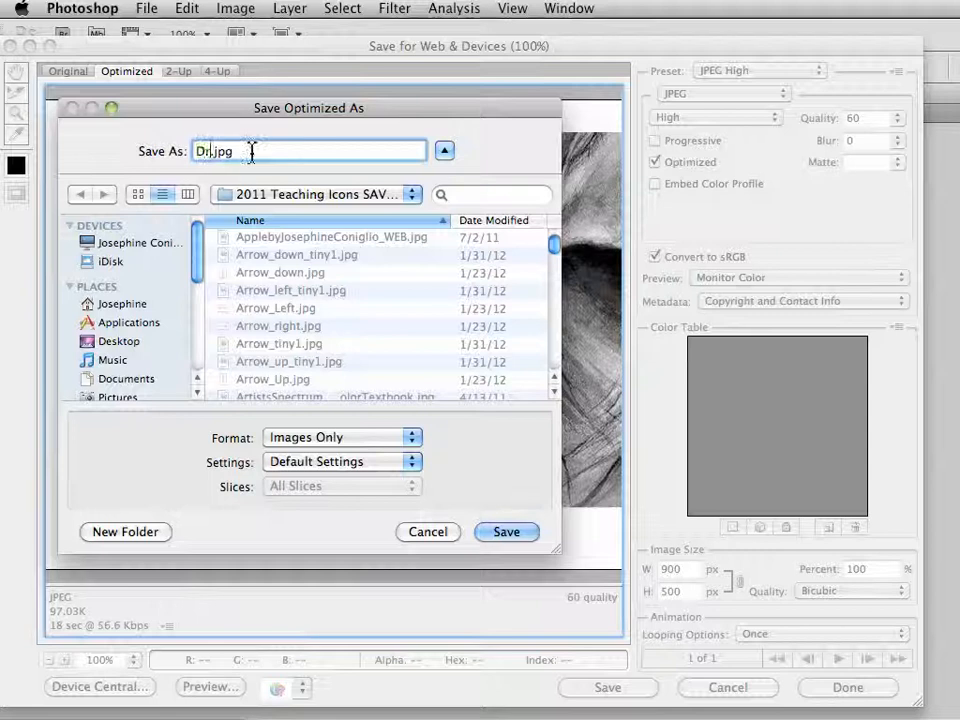
pyautogui.write('_Texture')
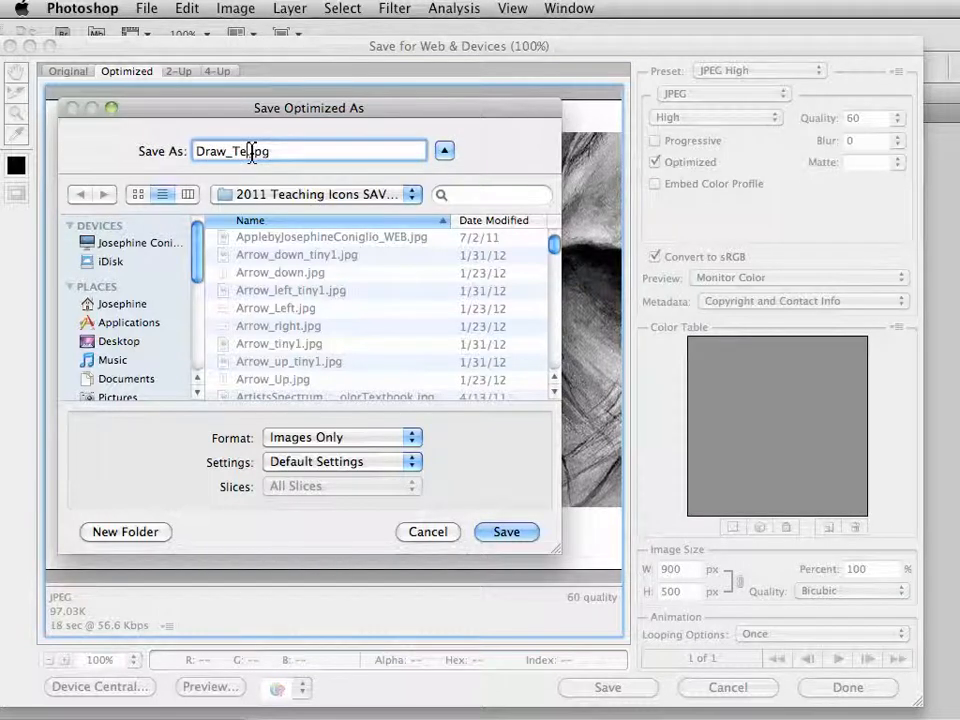
pyautogui.write('s')
# - Name the JPEG with the artist's last name, first initial and W4A1, separated by underscores, and save it in the current folder
pyautogui.moveTo(285, 150); pyautogui.dragTo(197, 155)
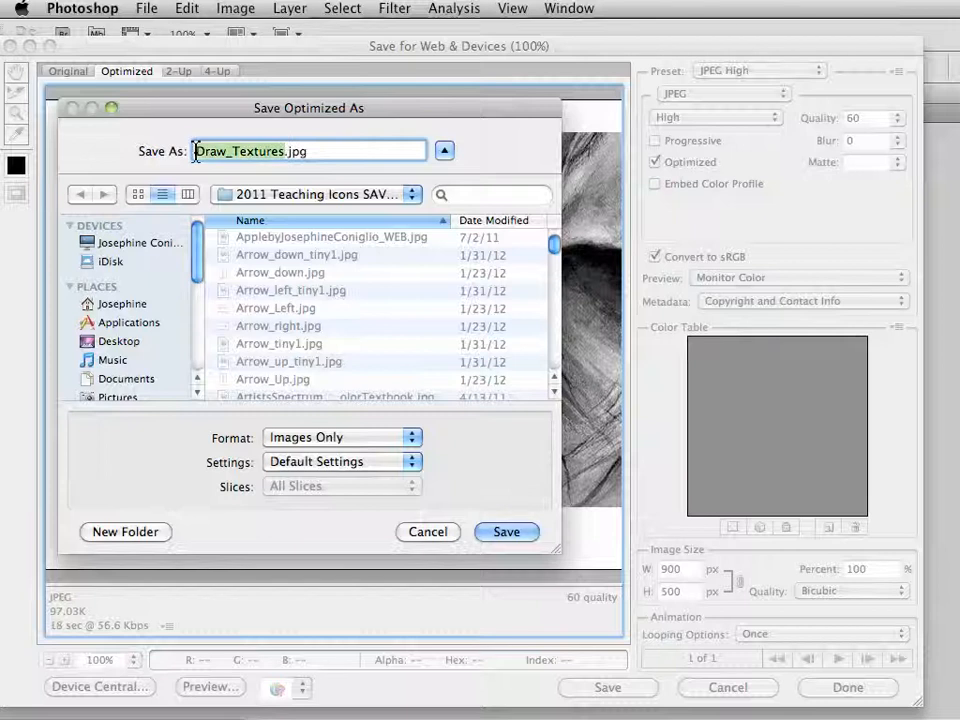
pyautogui.write('Conil')
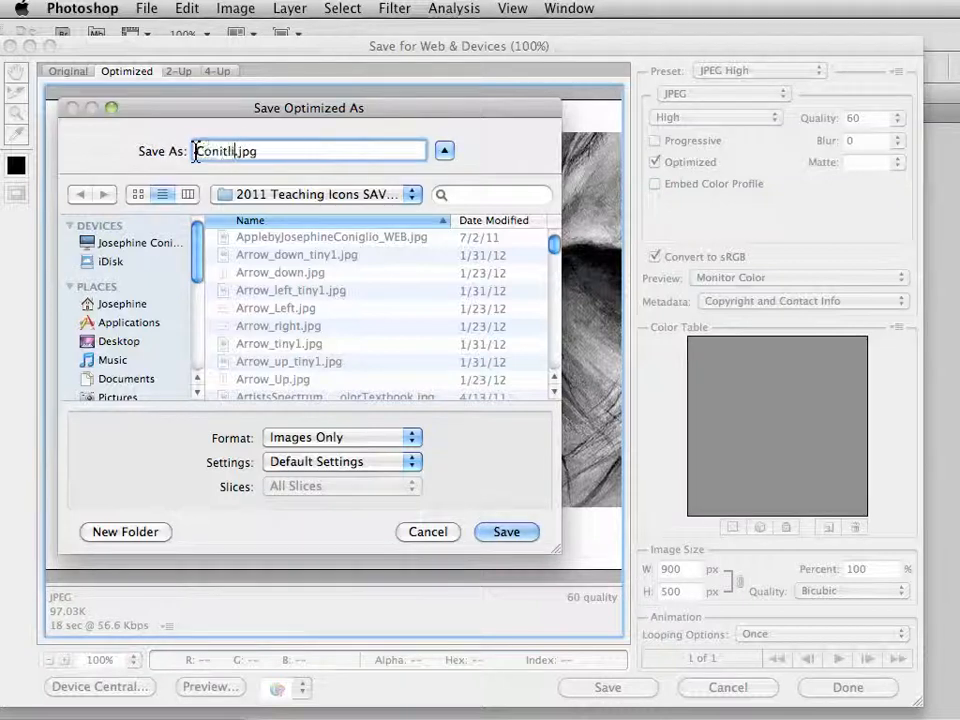
pyautogui.press('BackSpace')
pyautogui.write('g')
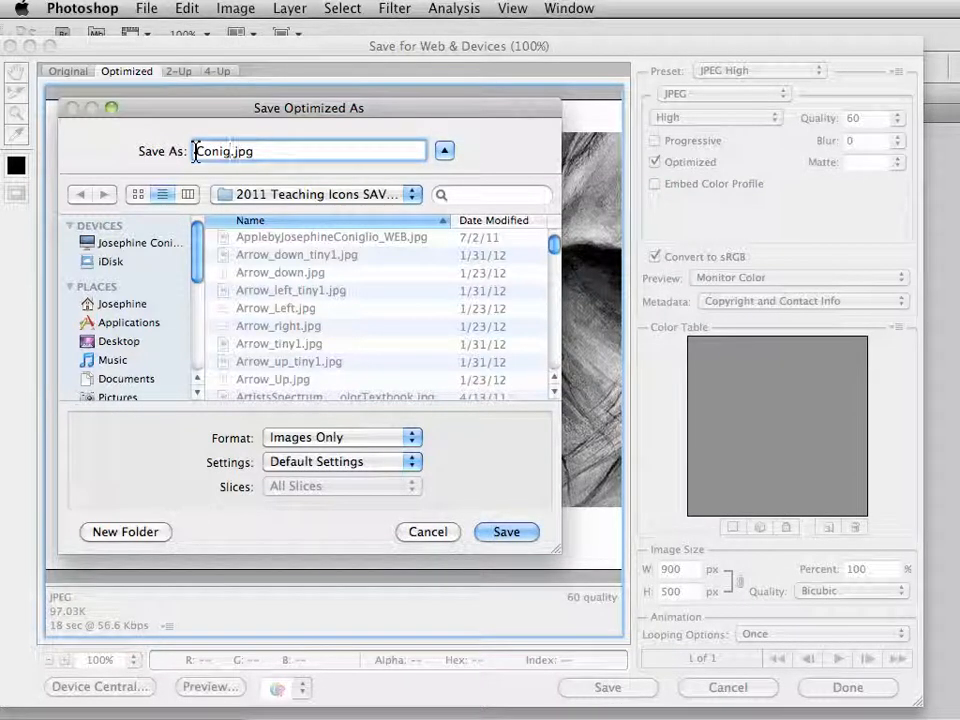
pyautogui.write('lio')
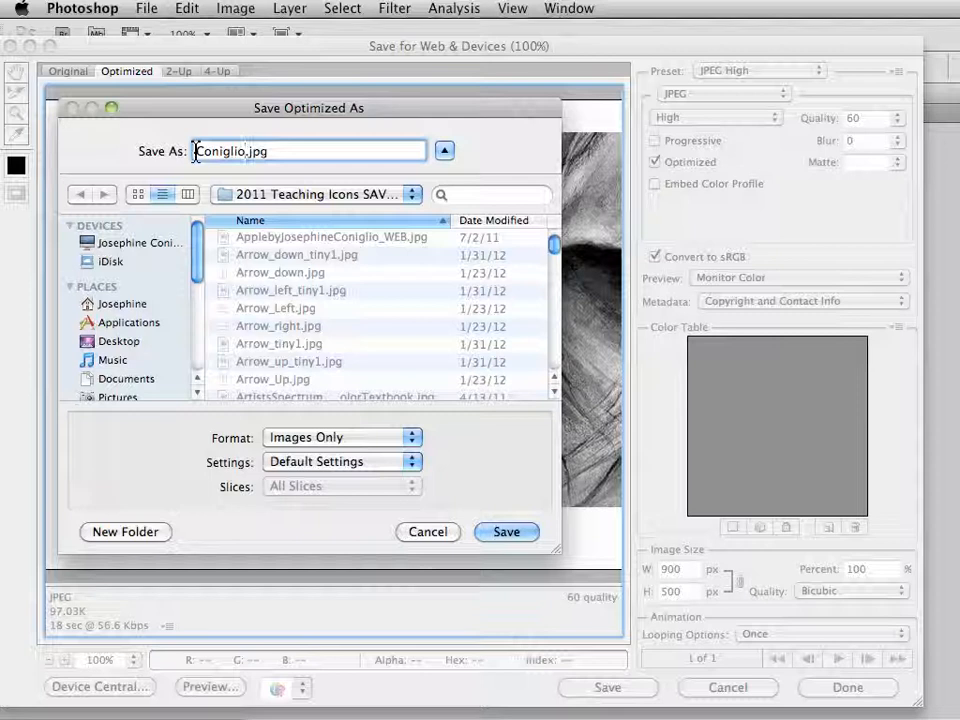
pyautogui.write('_J_W')
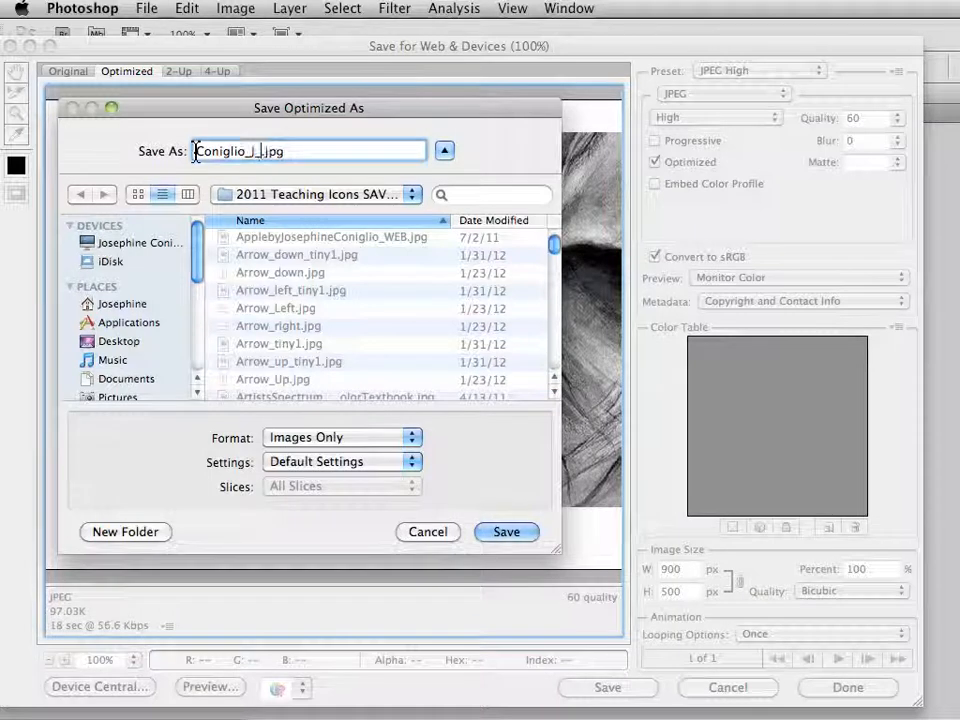
pyautogui.write('4A1')
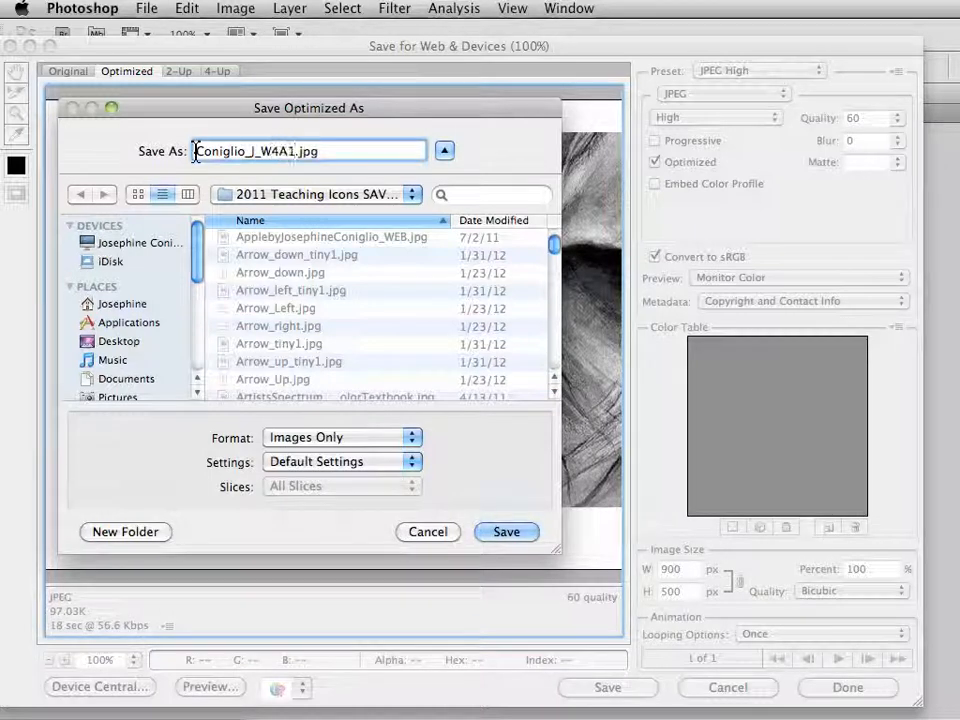
pyautogui.click(510, 533)
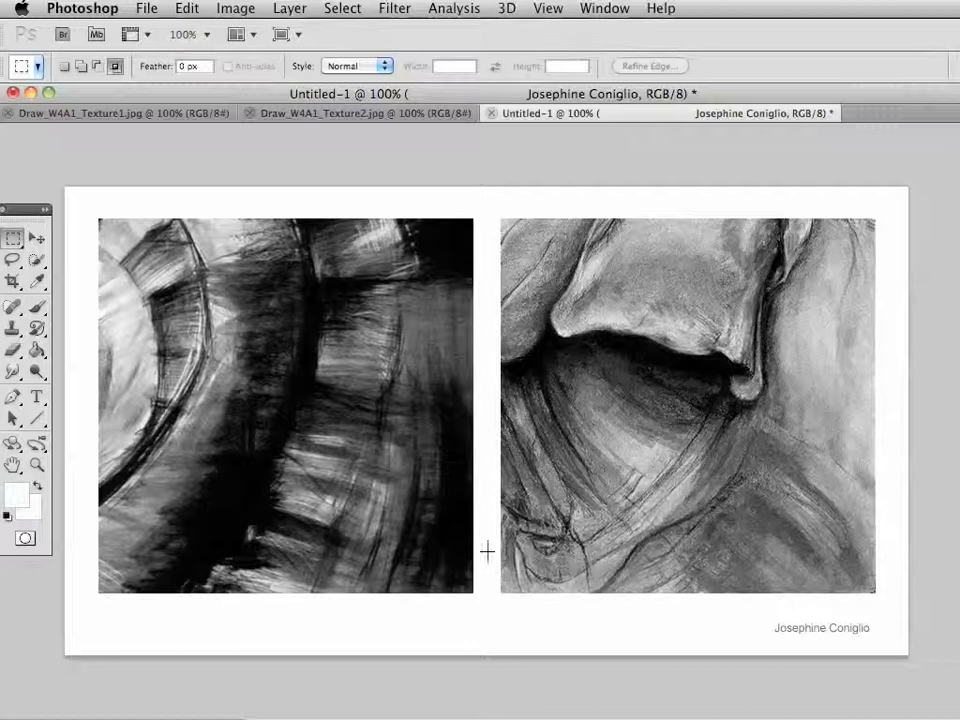